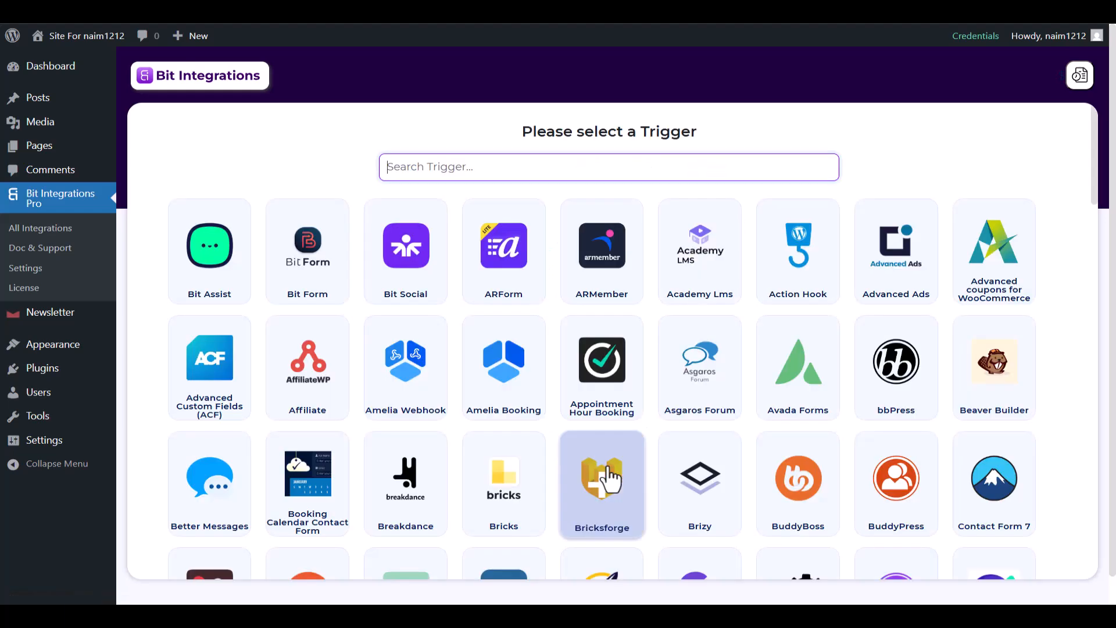
Choose Newsletter as the trigger with the Subscription Form Submission task and start fetching its form data
text(Newsletter)
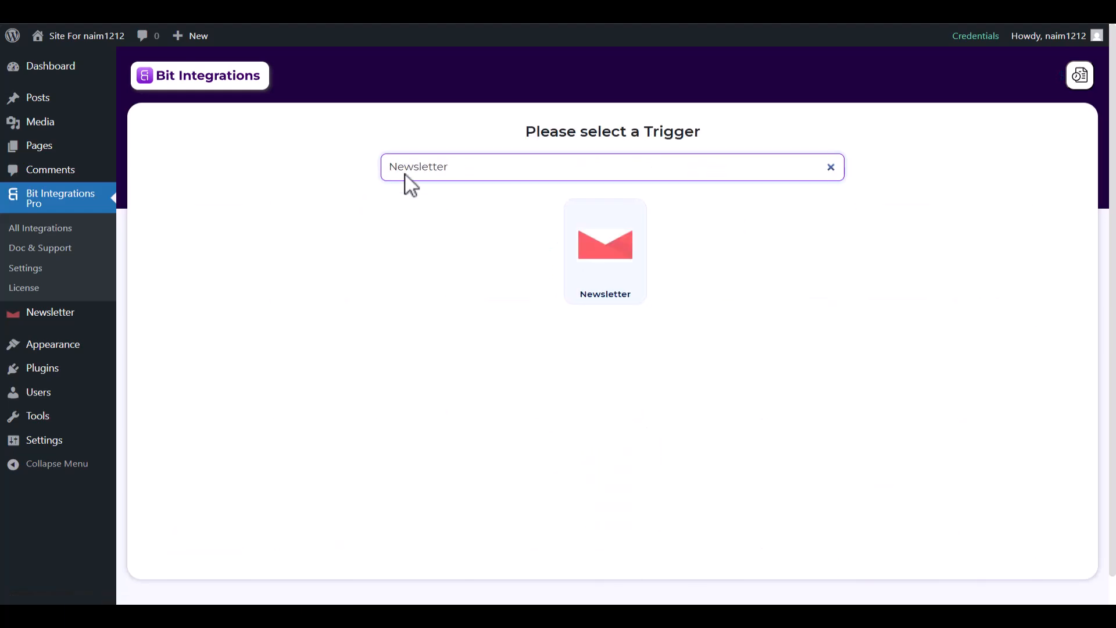
click(610, 271)
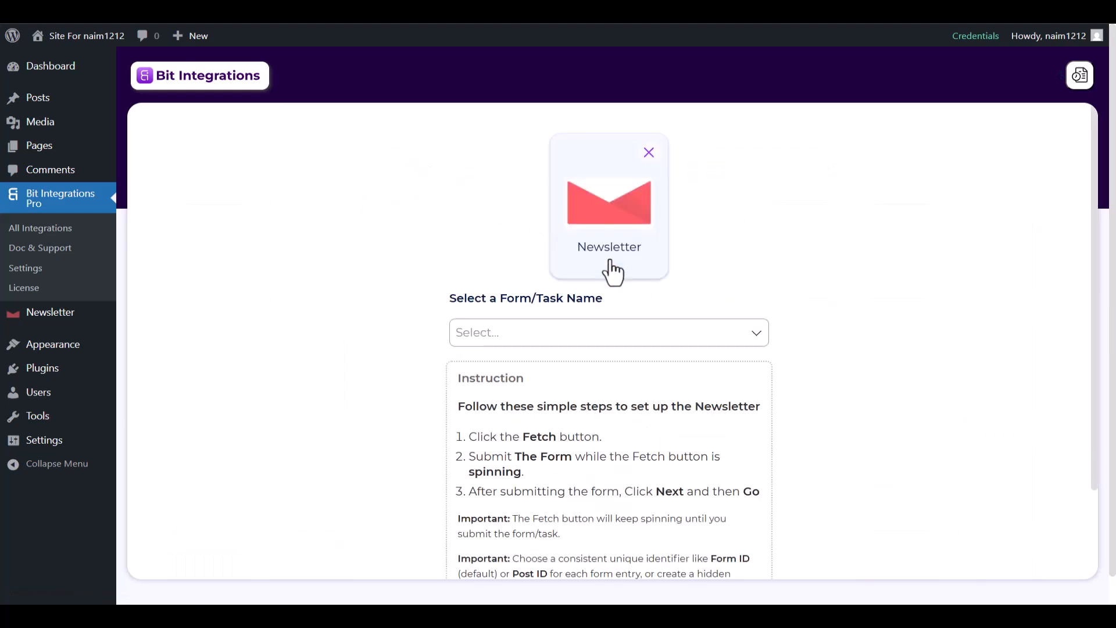
click(539, 331)
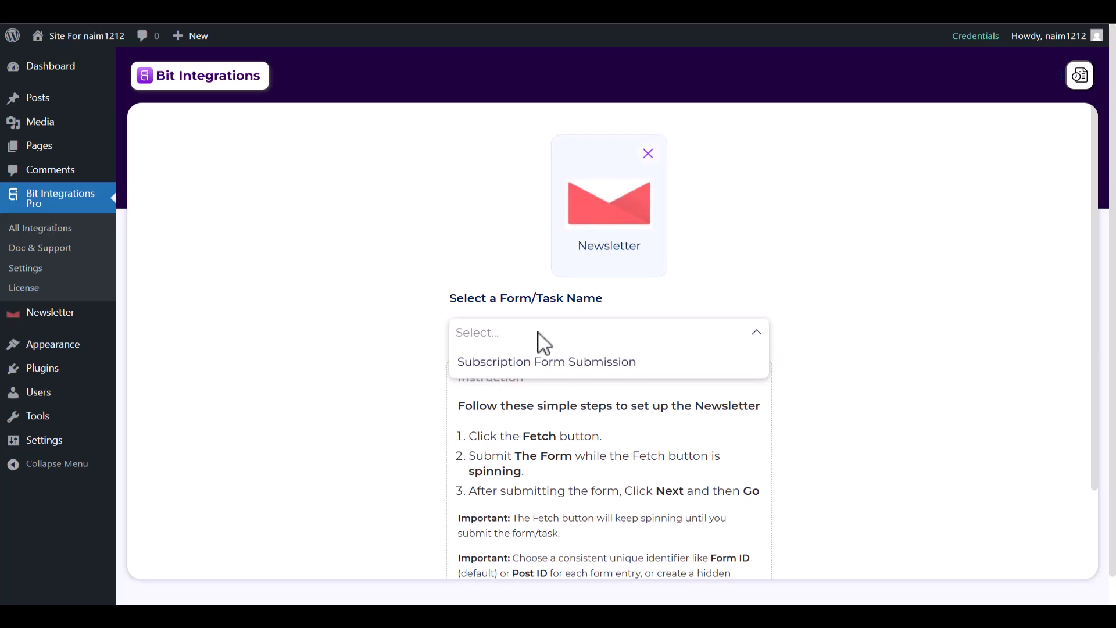
click(545, 362)
click(606, 381)
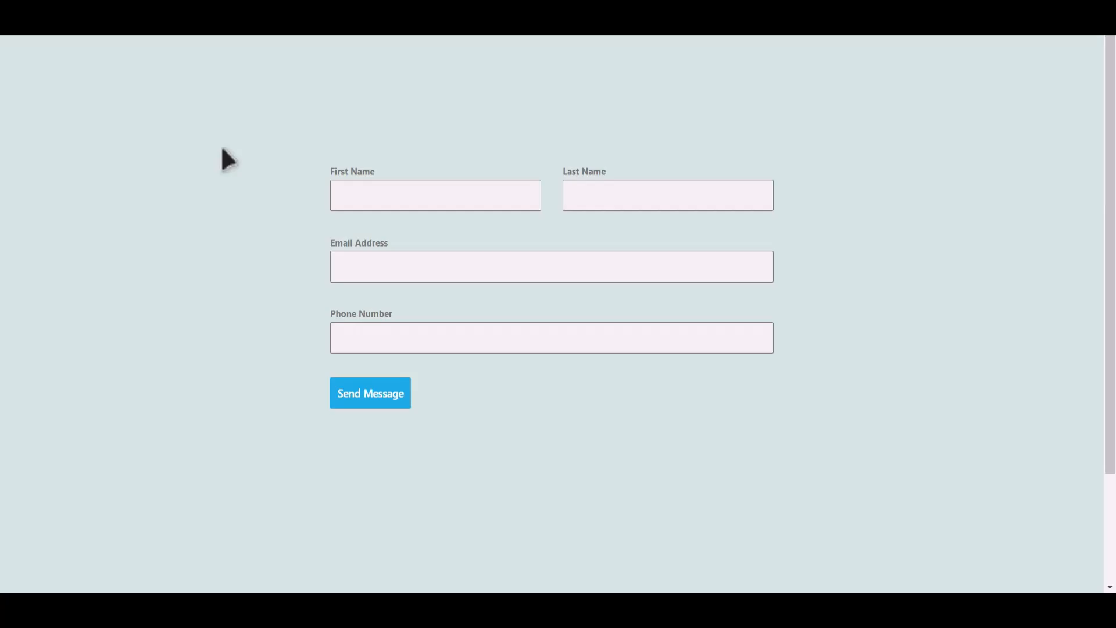
Submit a test entry in the contact form with first name Bit, last name Integrations, an email address and a phone number
click(452, 200)
text(B)
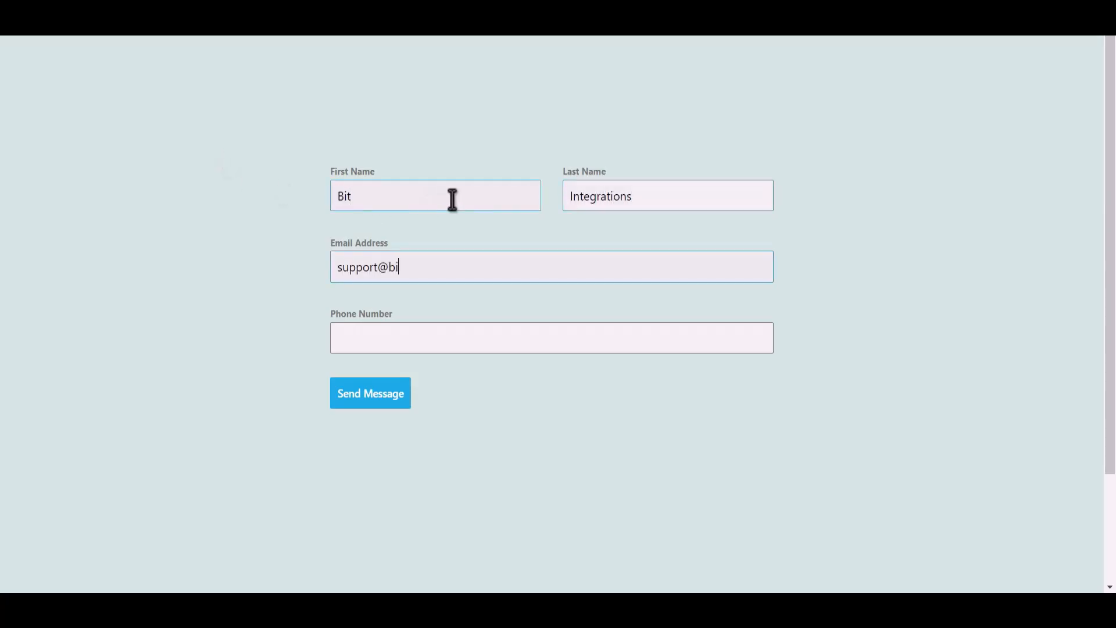
text(444555666)
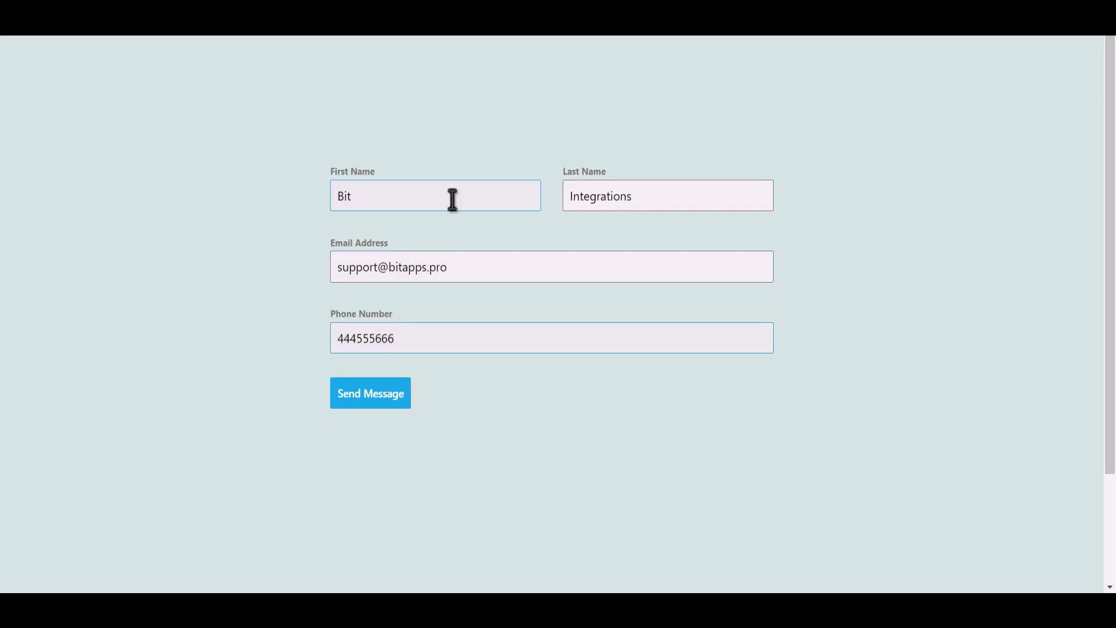
click(386, 403)
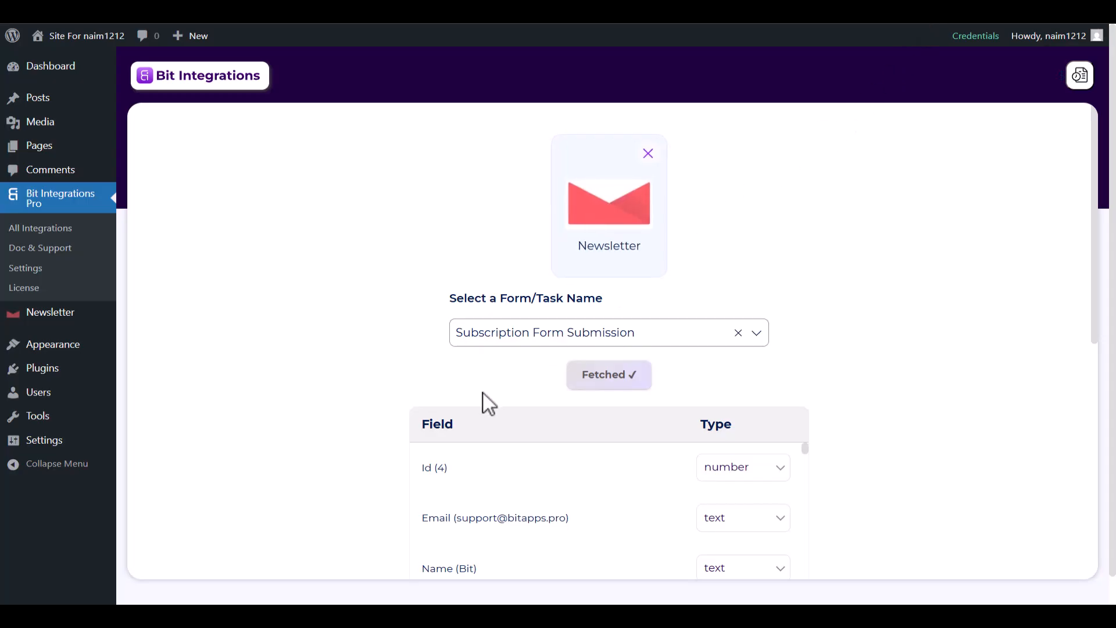
Proceed from the fetched Newsletter response to setting the action and choose Albato
scroll(483, 401, down, 2)
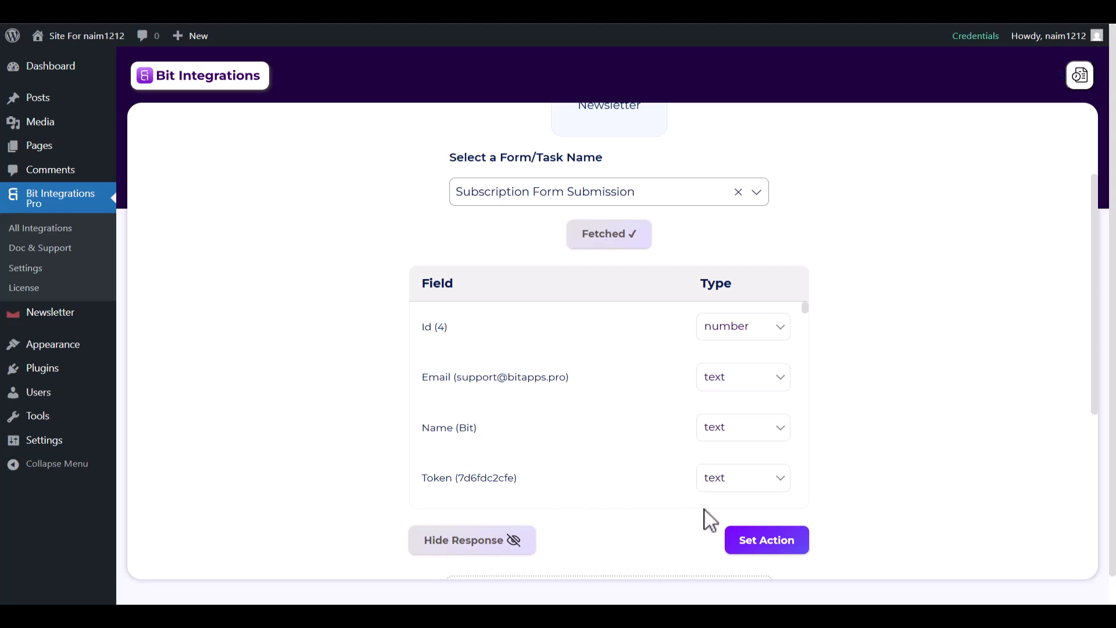
click(779, 557)
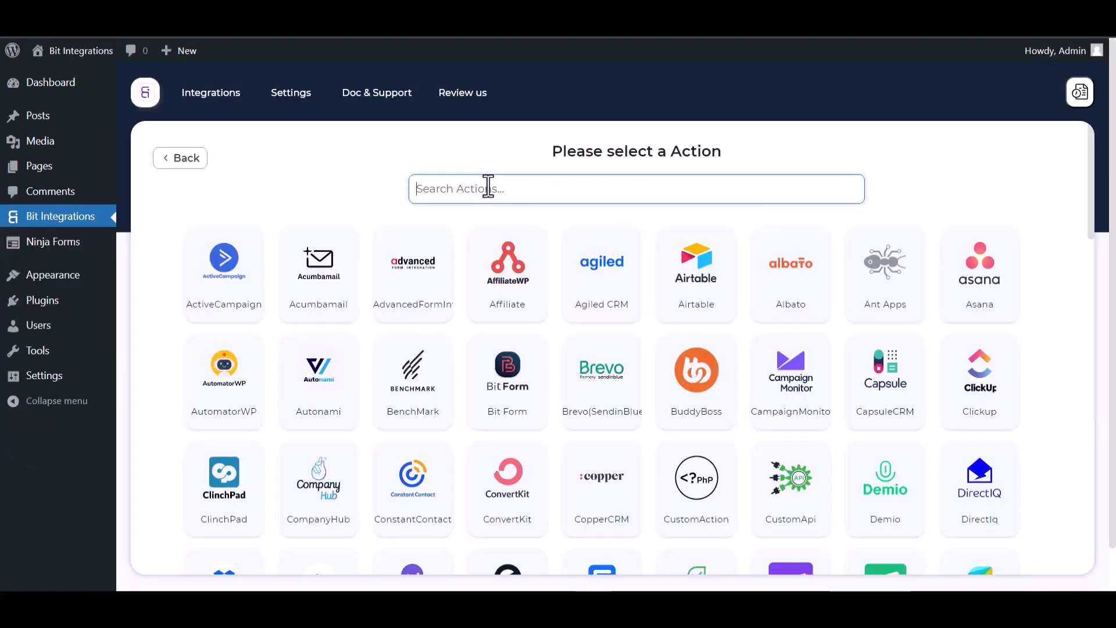
text(al)
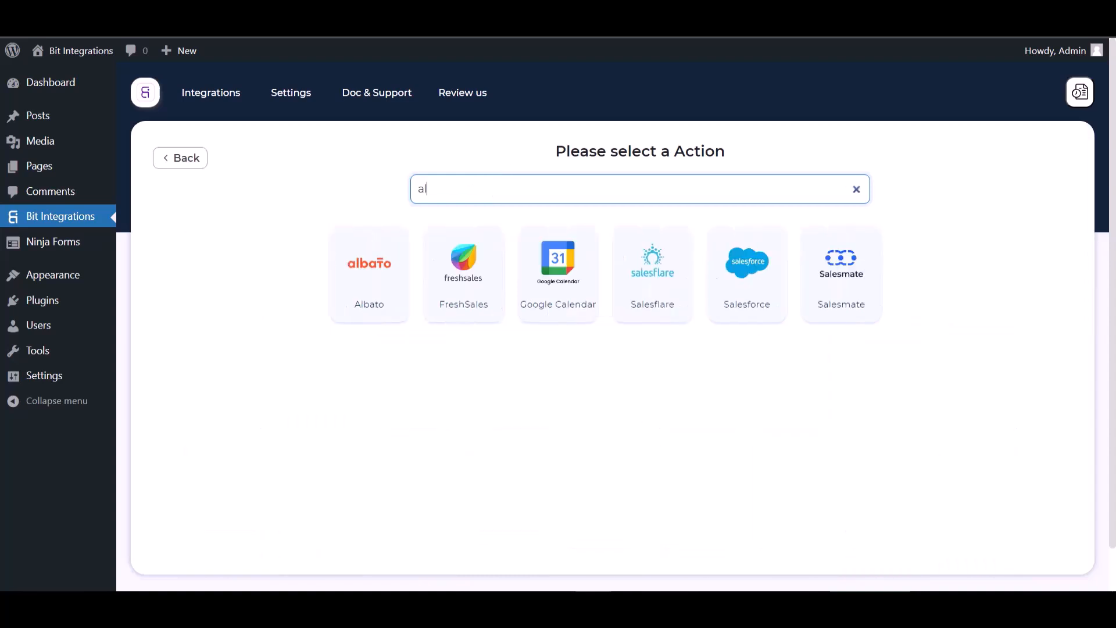
click(367, 257)
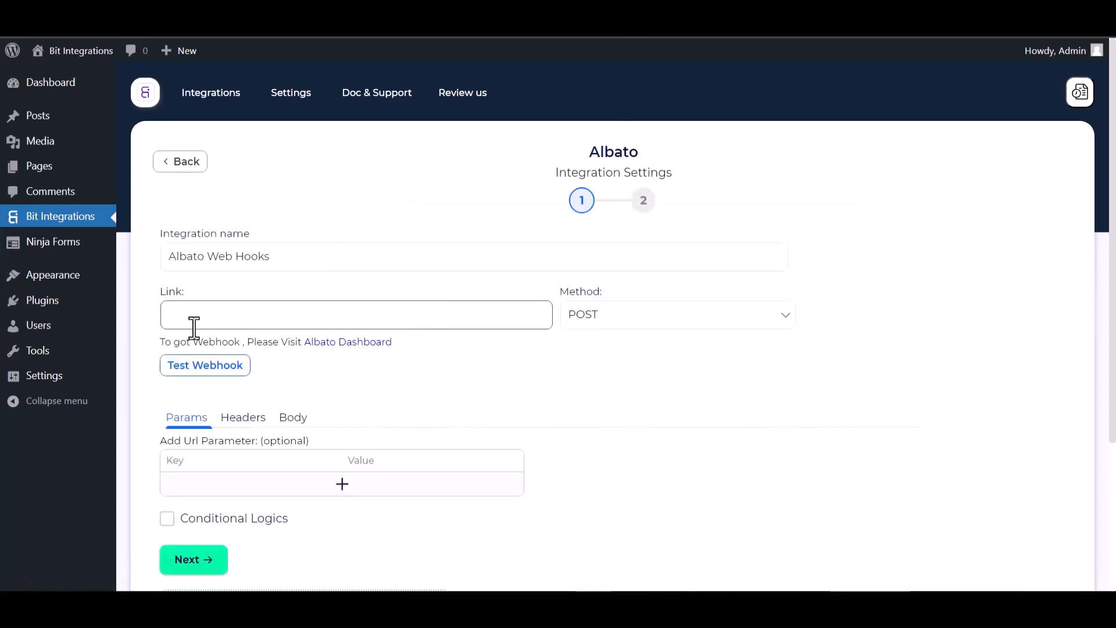
Create a new automation in the Albato dashboard and choose Webhook as the app which sends the data
click(337, 347)
click(172, 208)
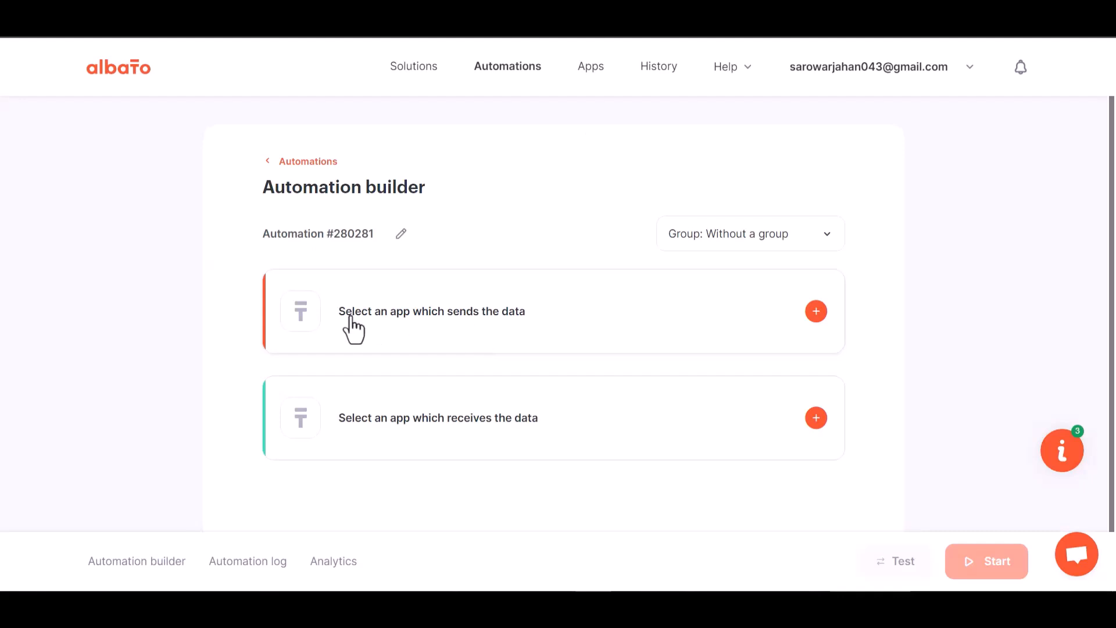
click(814, 314)
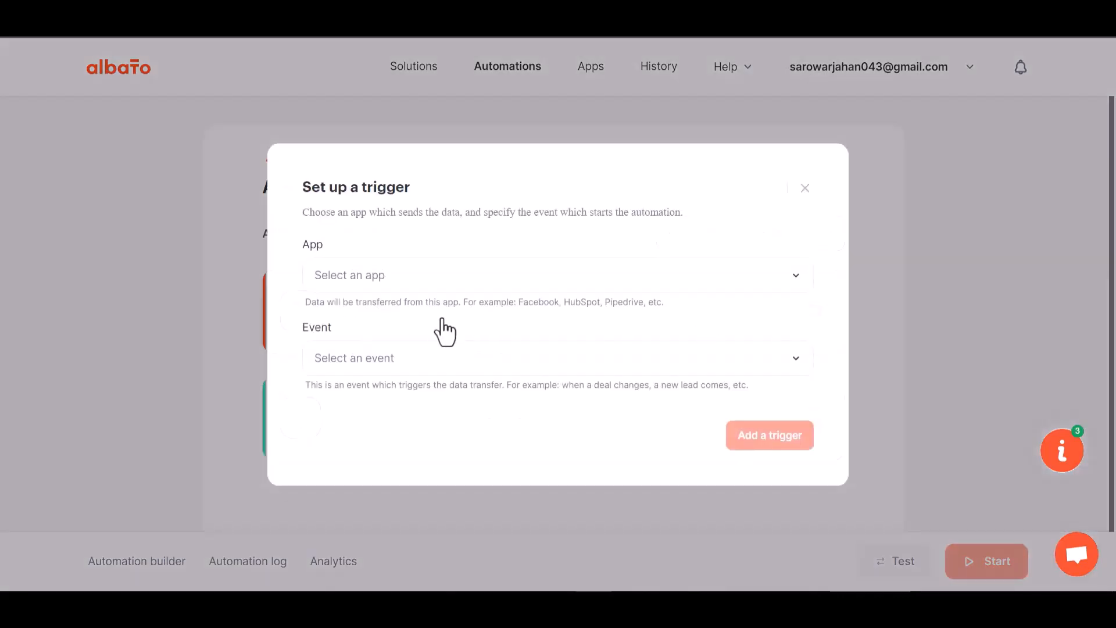
click(384, 290)
text(web)
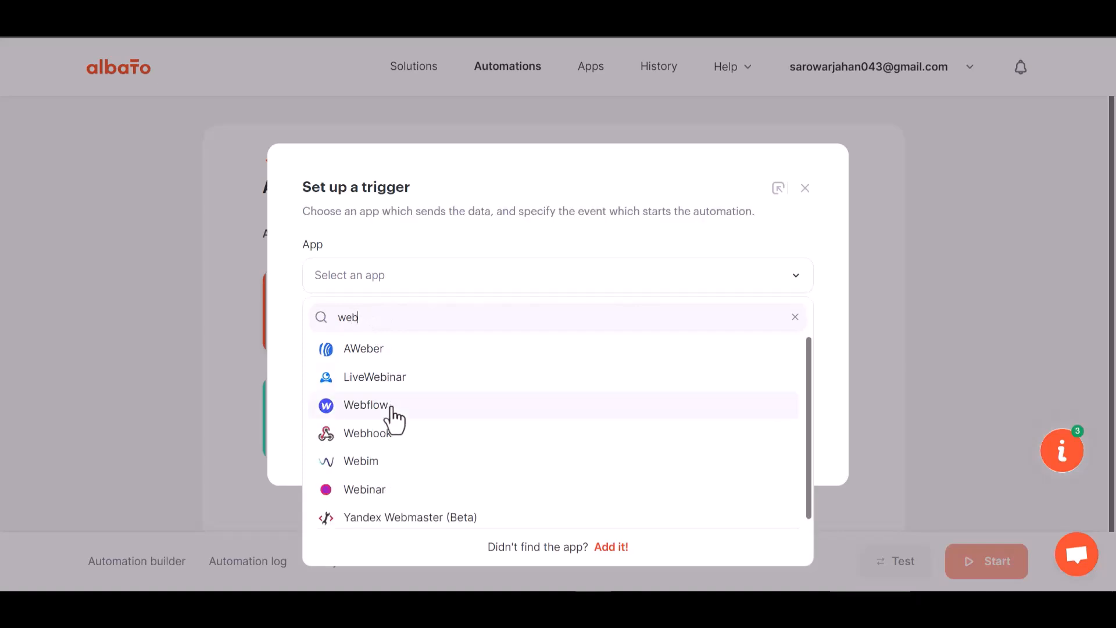
text(h)
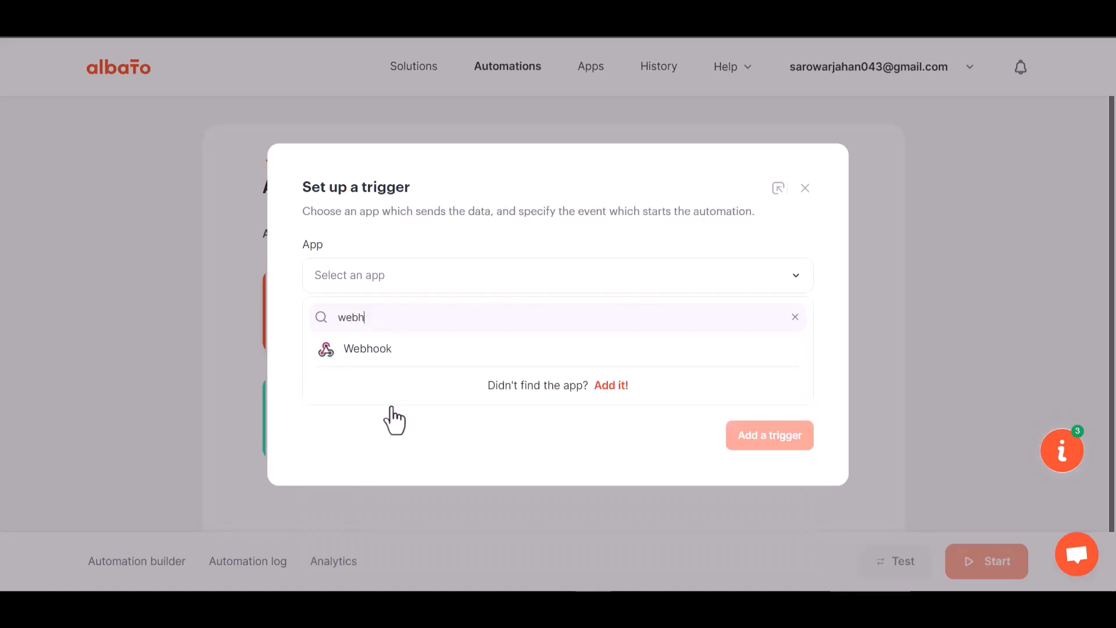
click(396, 365)
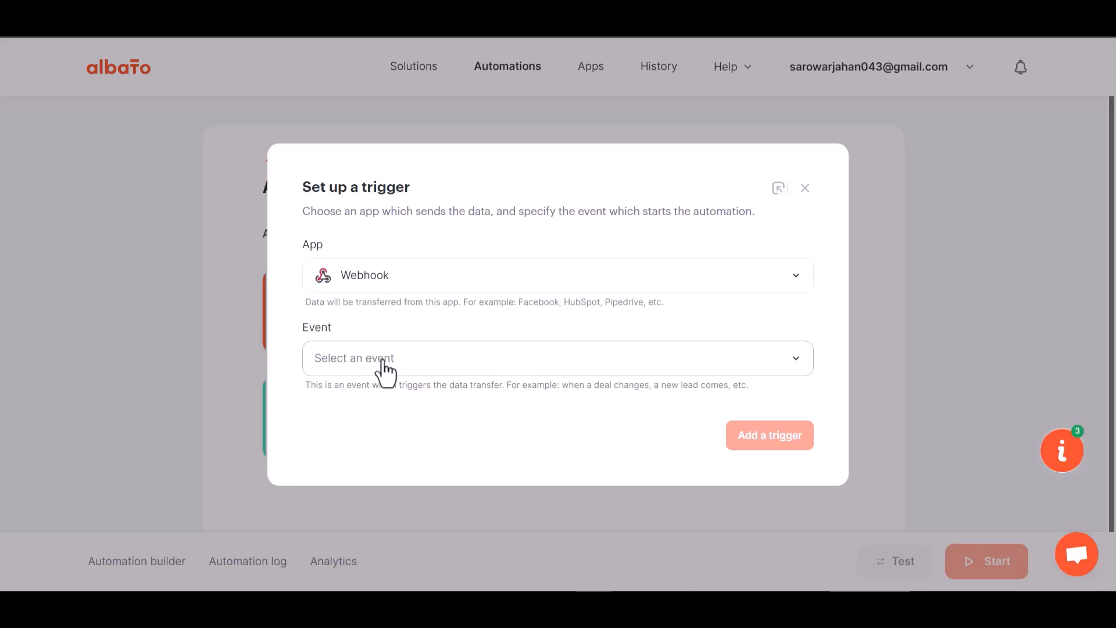
Add the trigger with the Incoming webhook event and the My Account Webhook connection
click(382, 362)
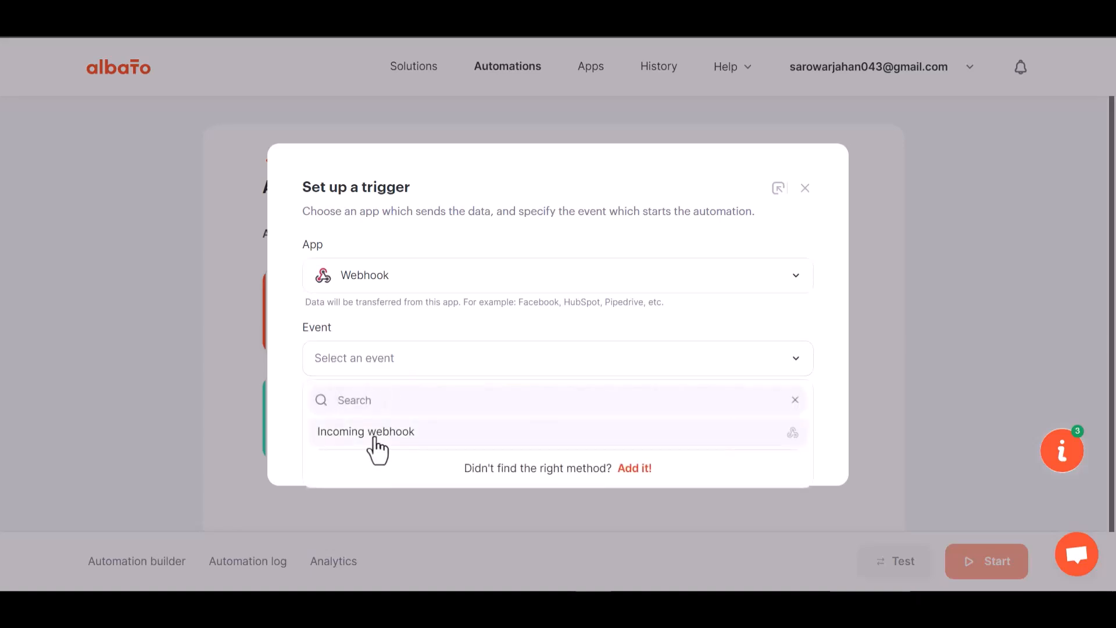
click(374, 439)
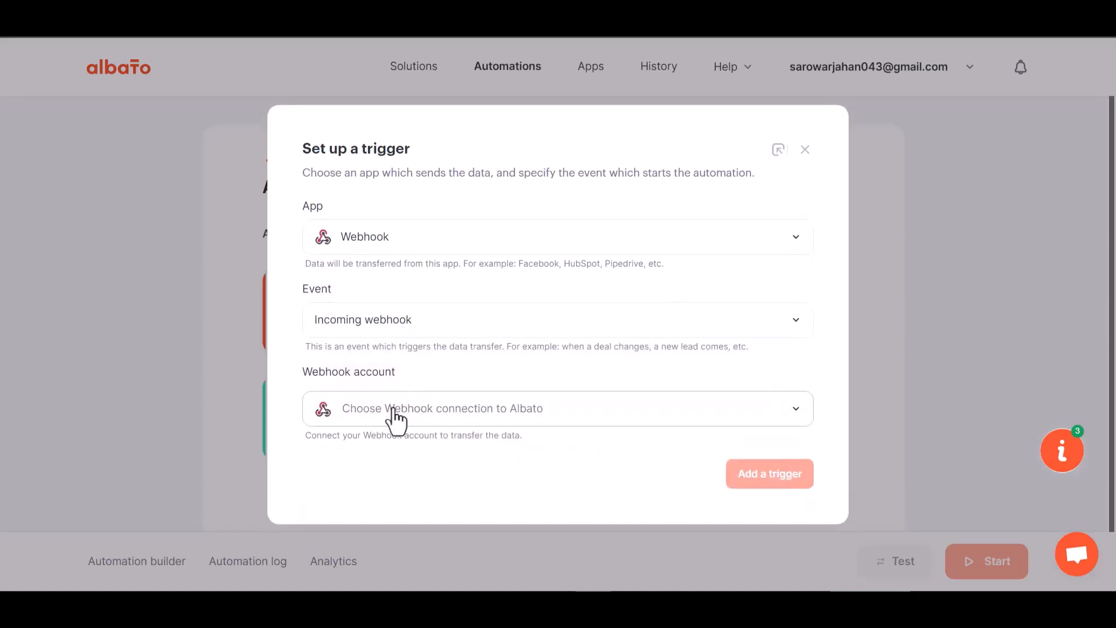
click(395, 409)
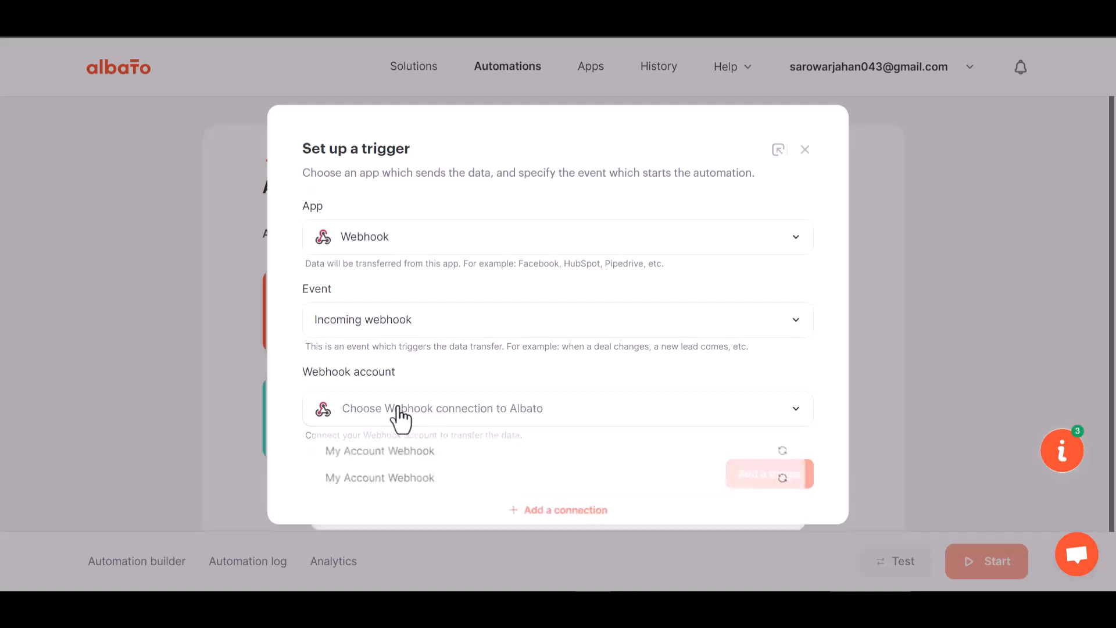
click(406, 459)
click(747, 477)
Copy the generated URL from the trigger's webhook catcher and start waiting for the webhook
click(754, 312)
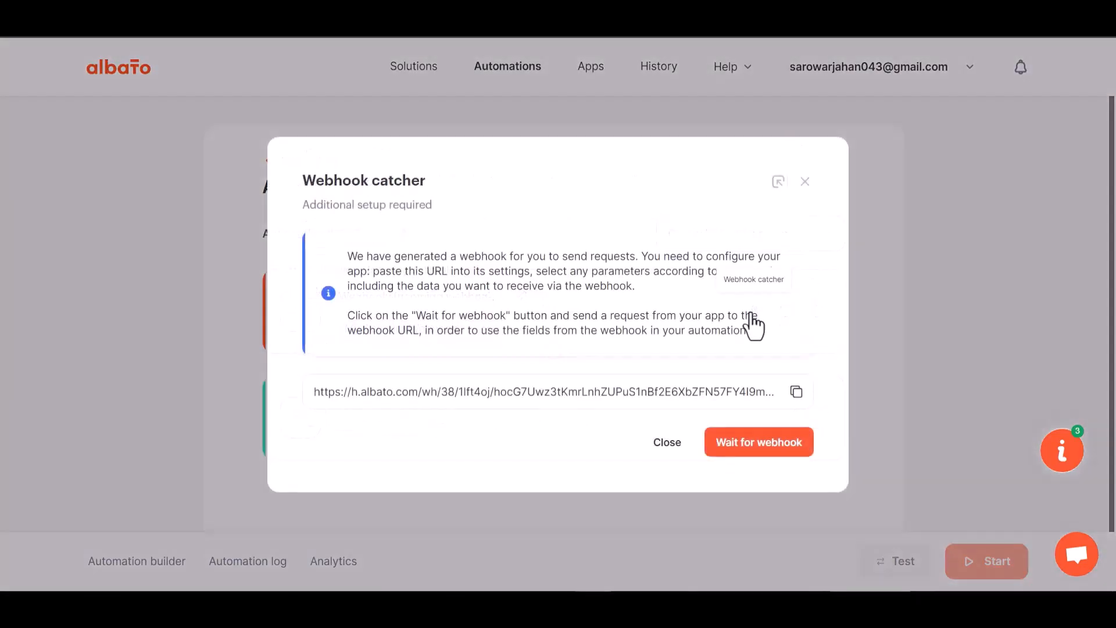
click(797, 393)
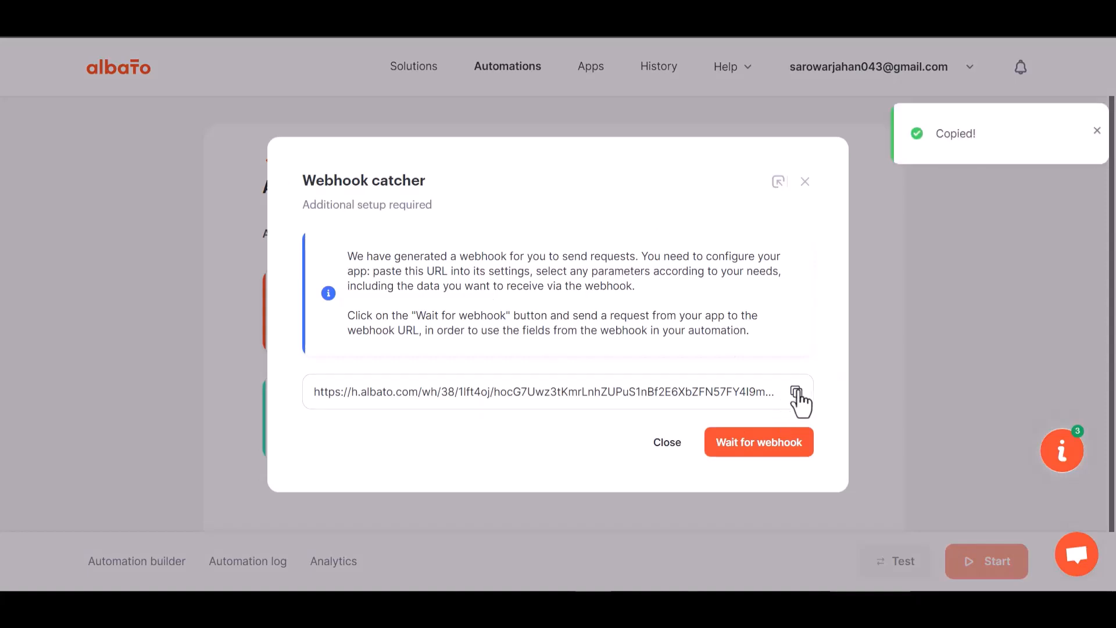
click(756, 448)
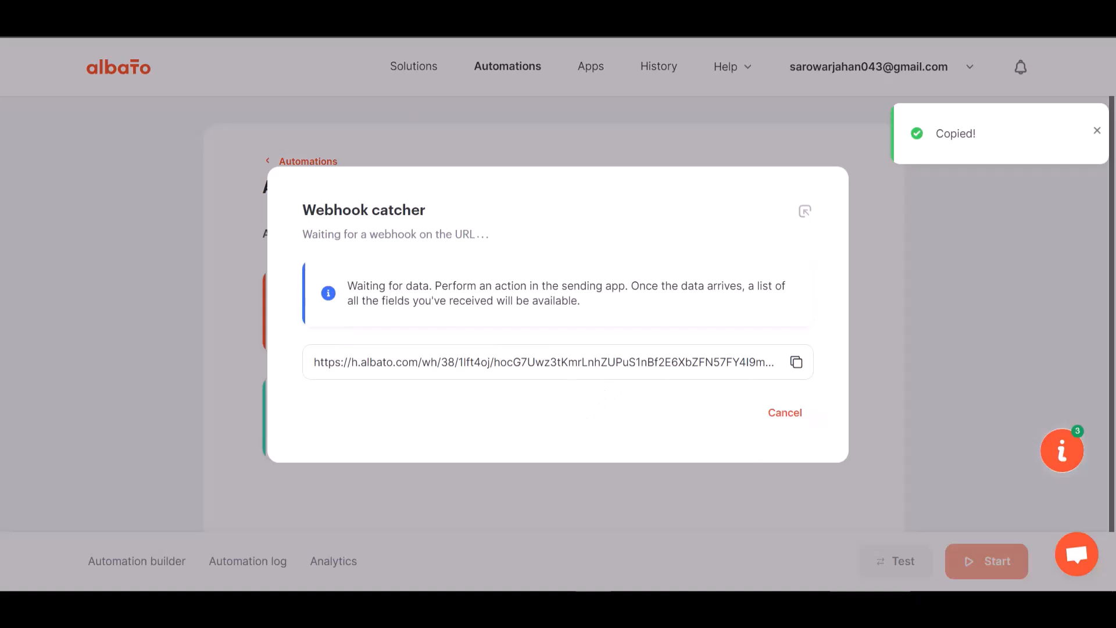
Switch back to Bit Integrations and paste the copied webhook URL as the link of the Albato integration
click(308, 23)
click(270, 324)
key(ctrl+v)
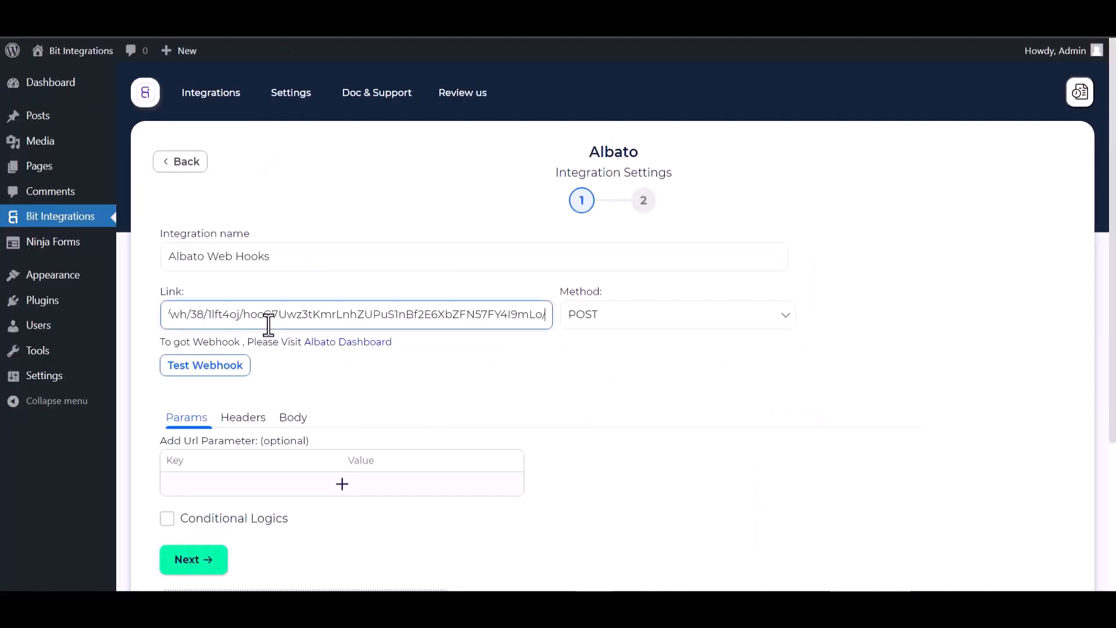
Set the request body to send all data with content type application/json, and test the webhook
click(294, 418)
click(192, 458)
scroll(265, 465, down, 3)
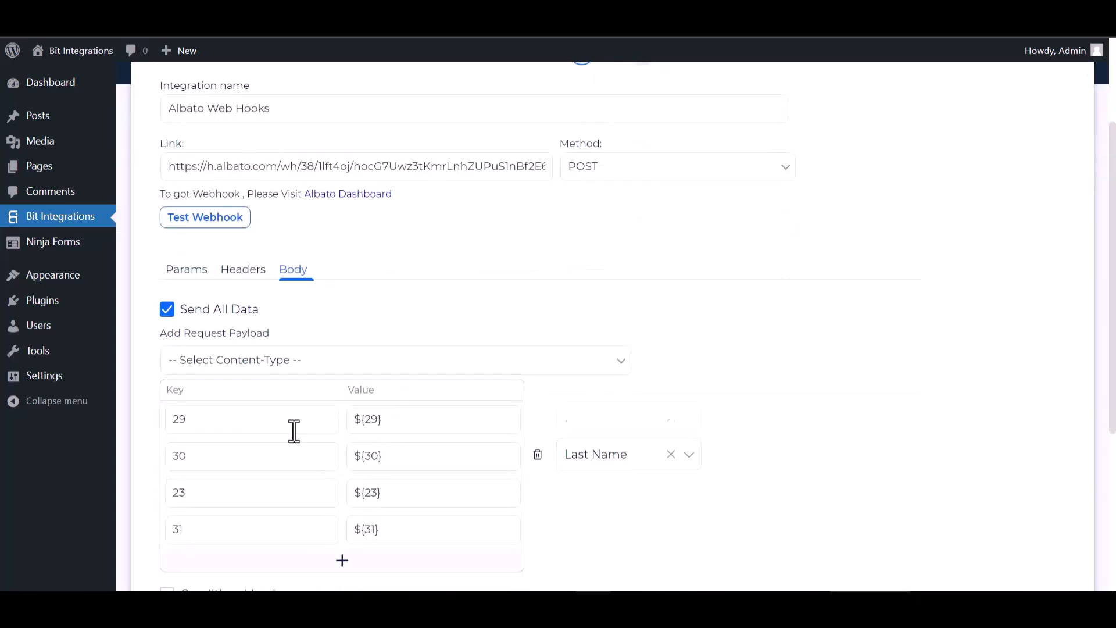
click(306, 366)
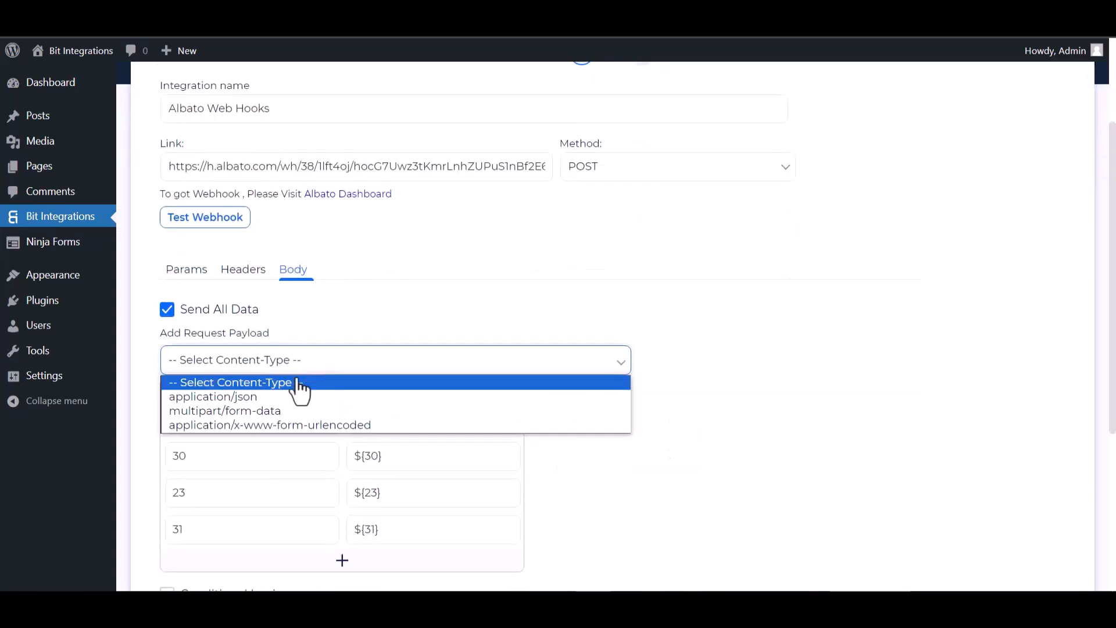
click(231, 398)
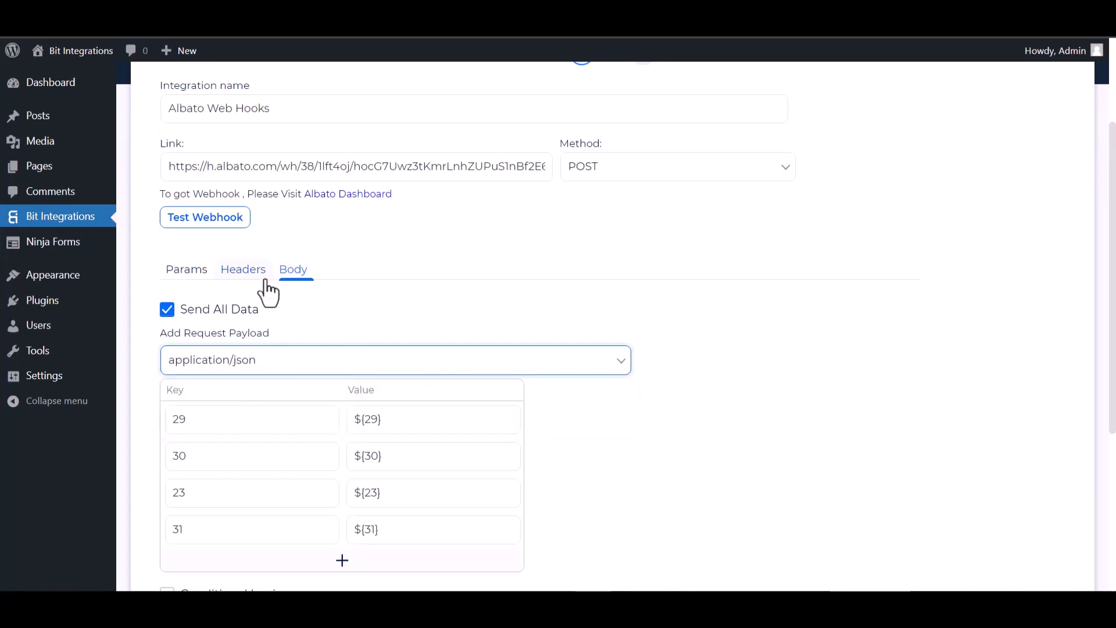
scroll(262, 288, up, 2)
click(214, 294)
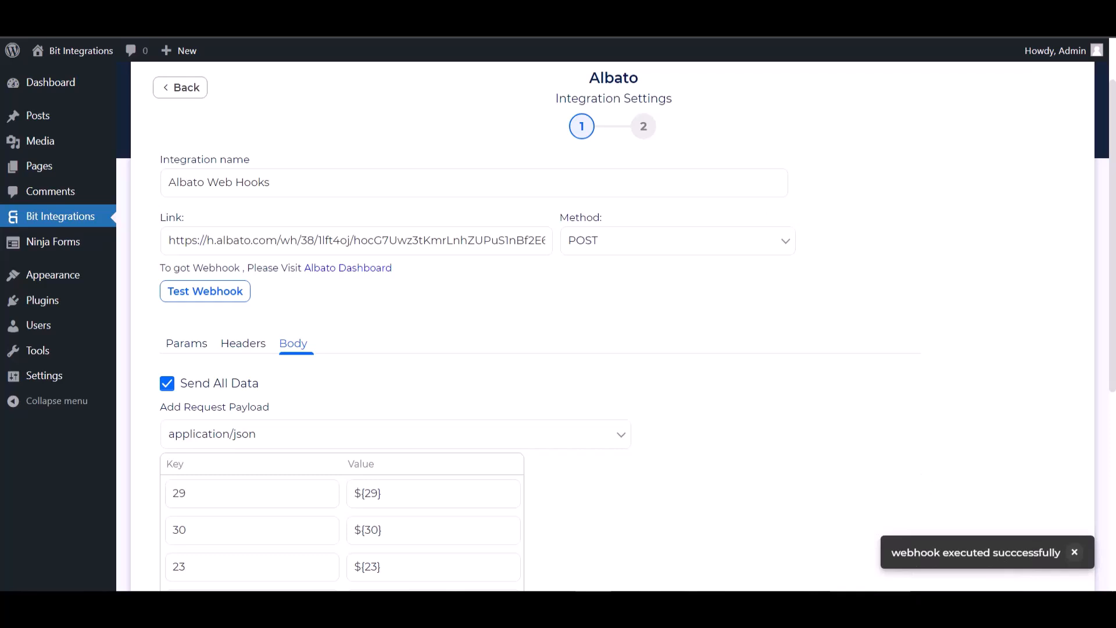
scroll(174, 386, down, 5)
click(168, 375)
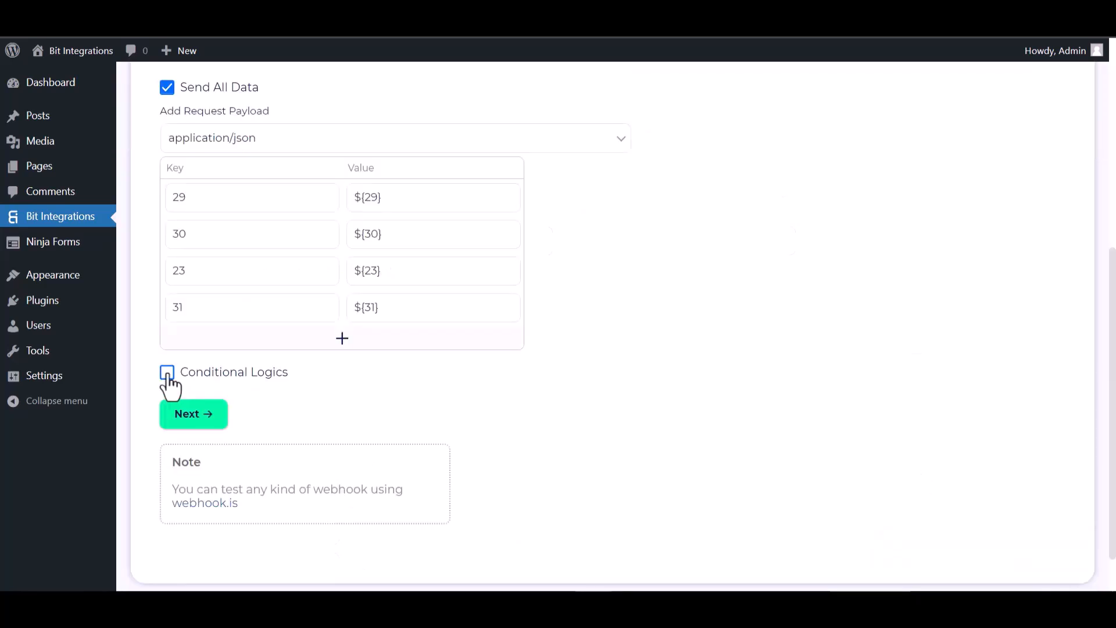
scroll(299, 434, down, 1)
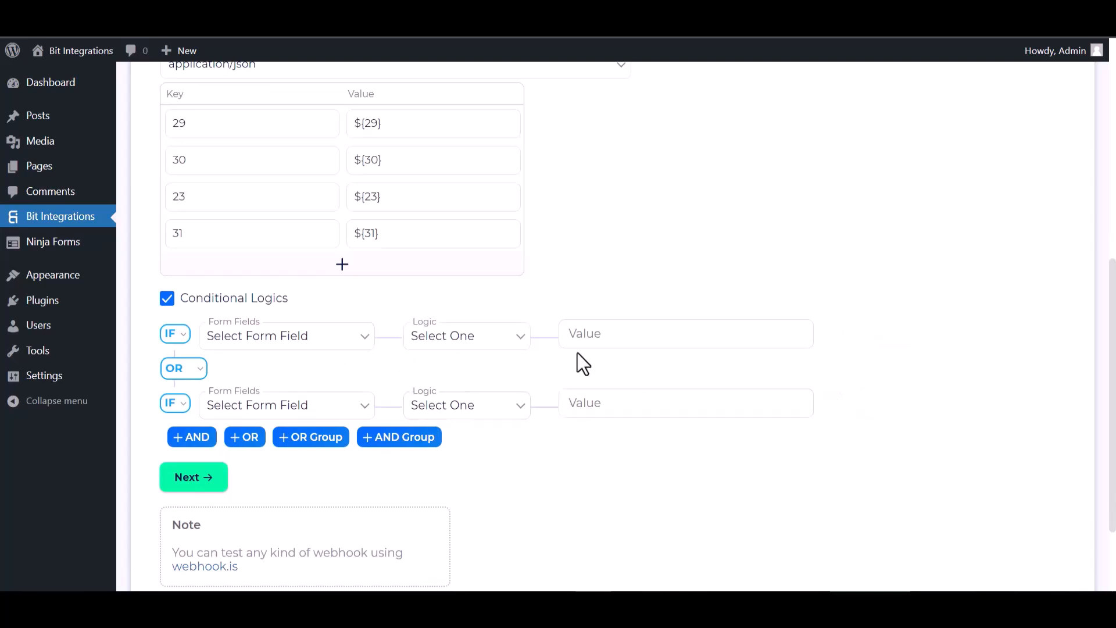
click(167, 299)
Continue to the second step of the Albato integration settings and finish the integration
click(200, 371)
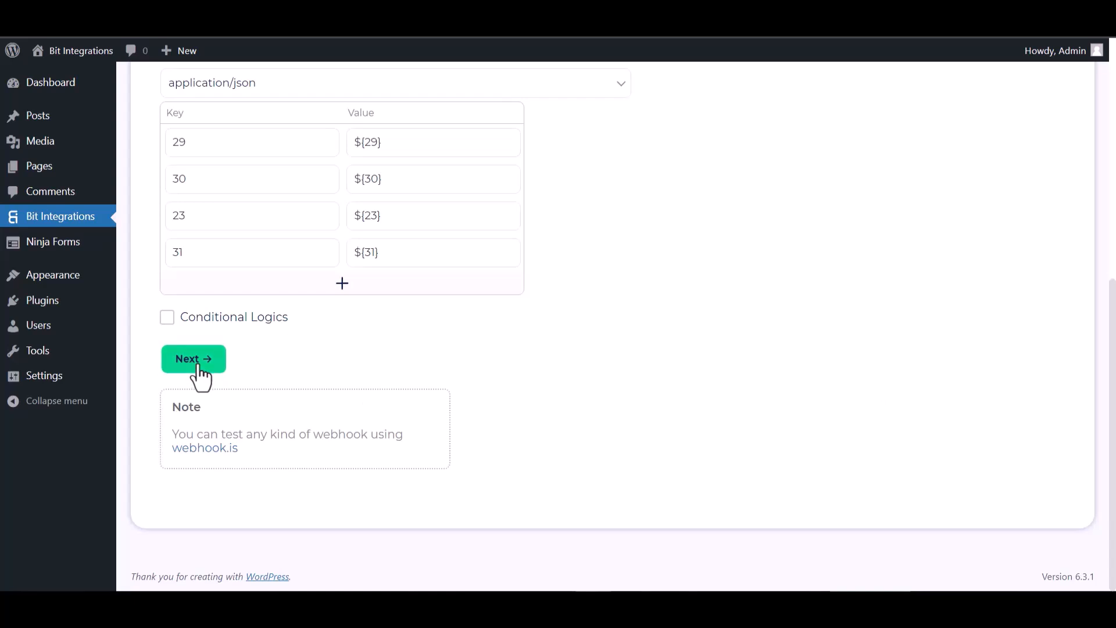
click(578, 273)
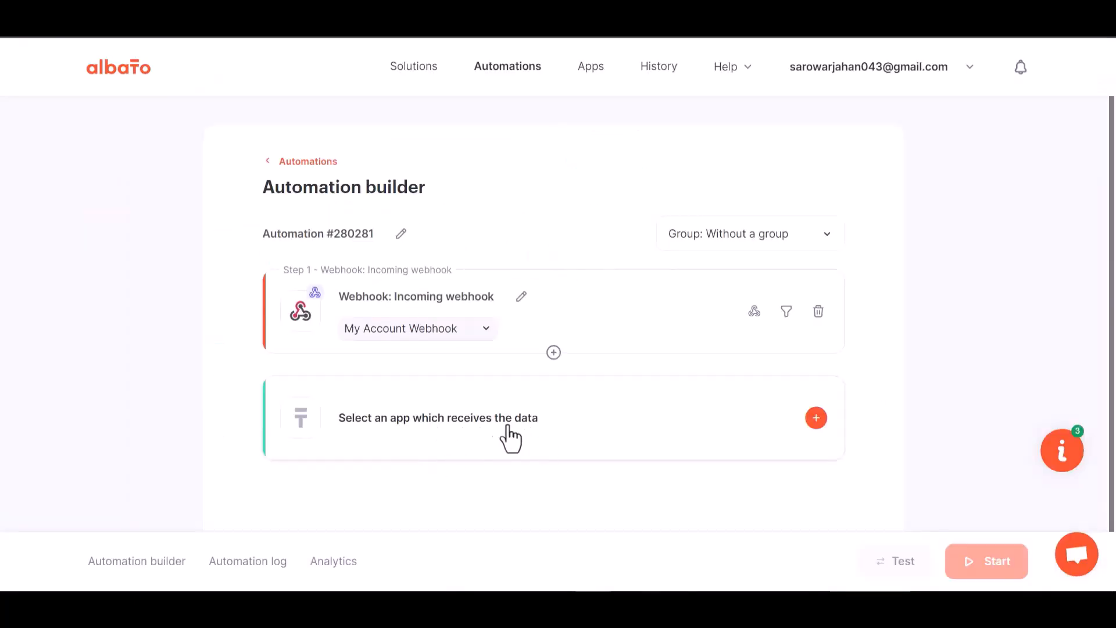
Start adding an action to the Albato automation and choose MailChimp as the app which receives the data
click(572, 437)
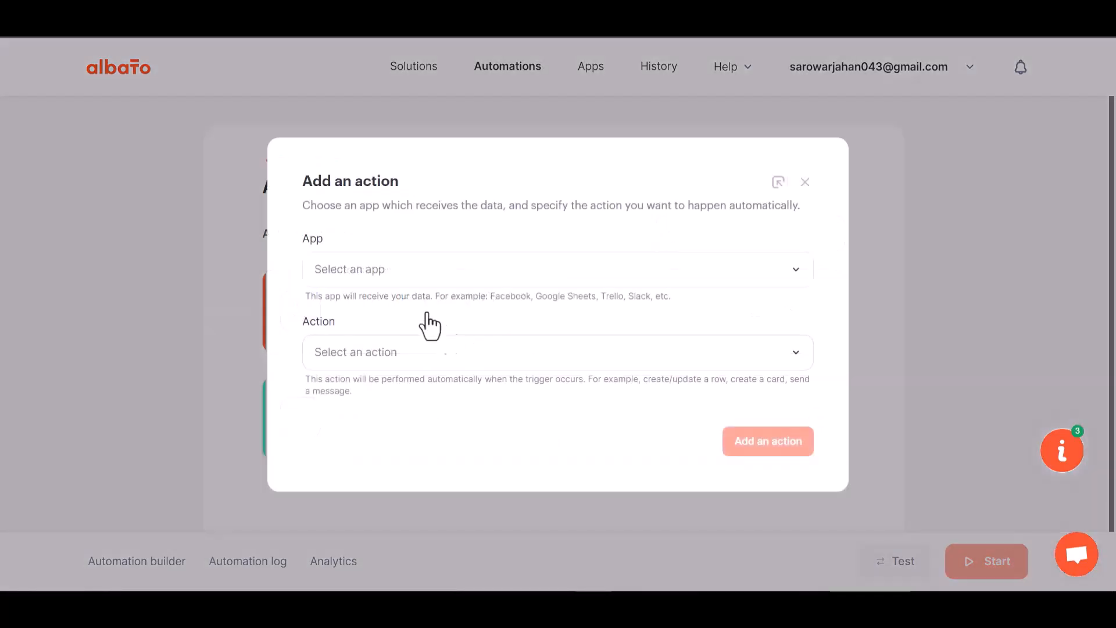
click(401, 279)
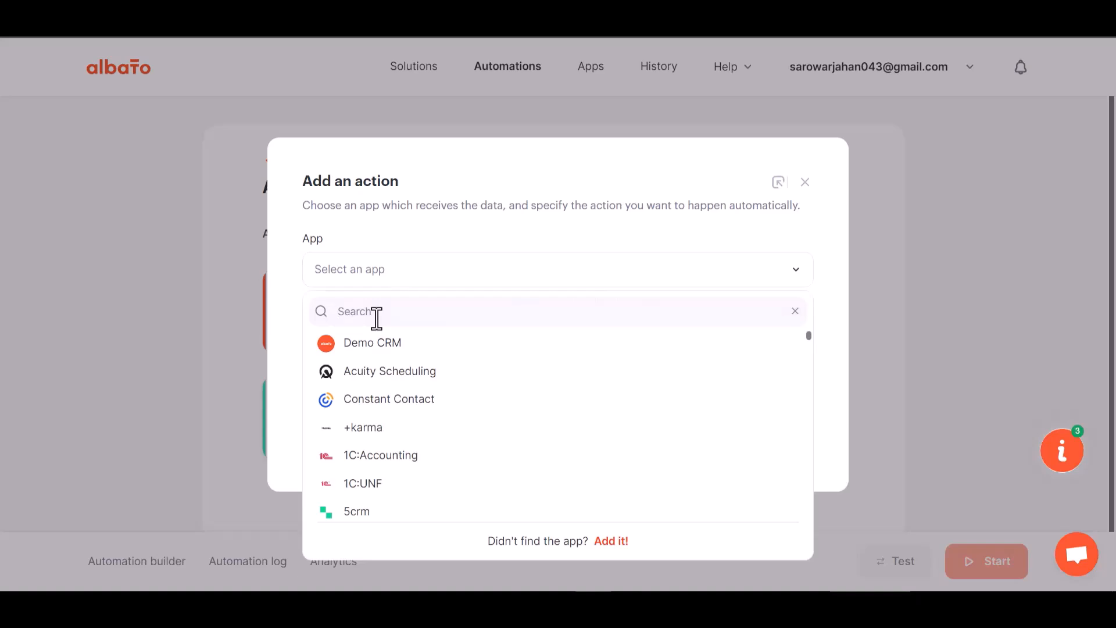
text(mail)
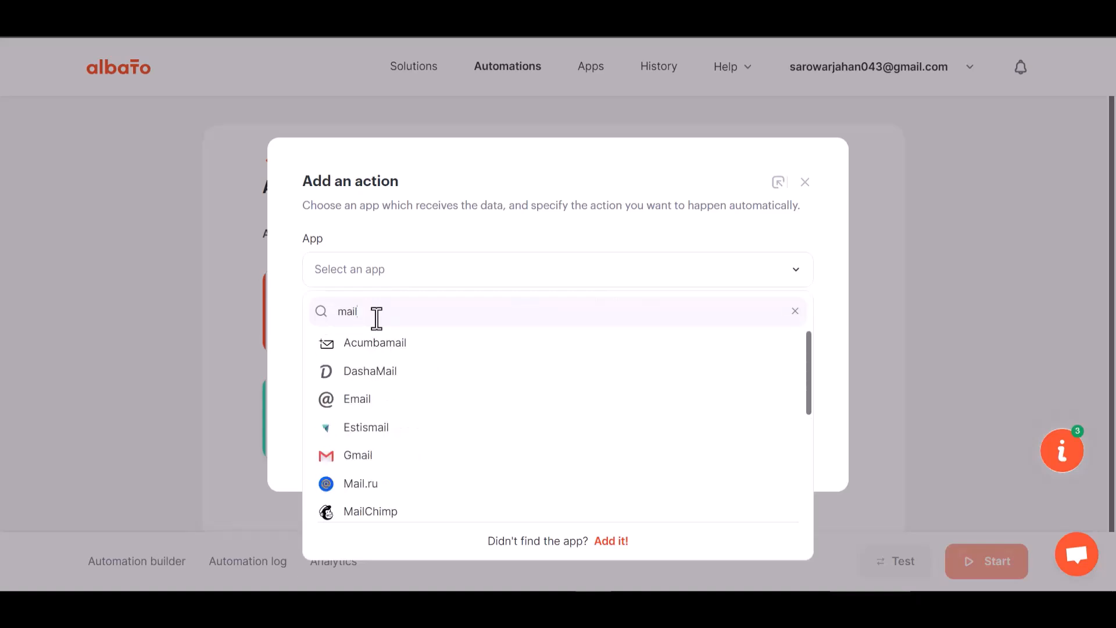
text(c)
click(379, 344)
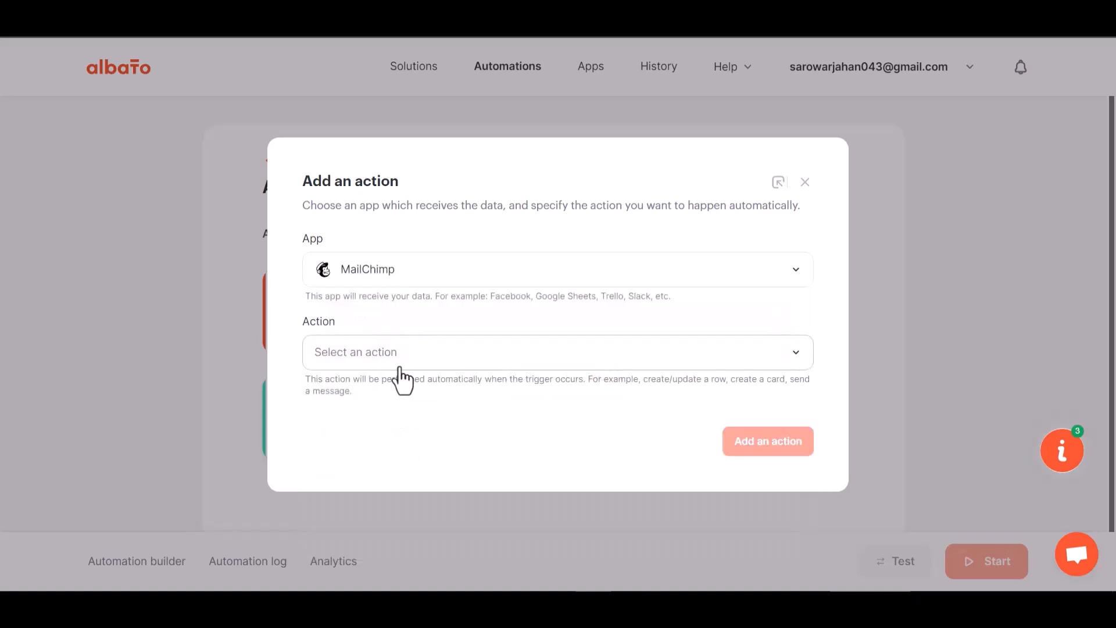
Set the MailChimp action to Add subscriber to the list and start adding a new MailChimp account connection
click(399, 366)
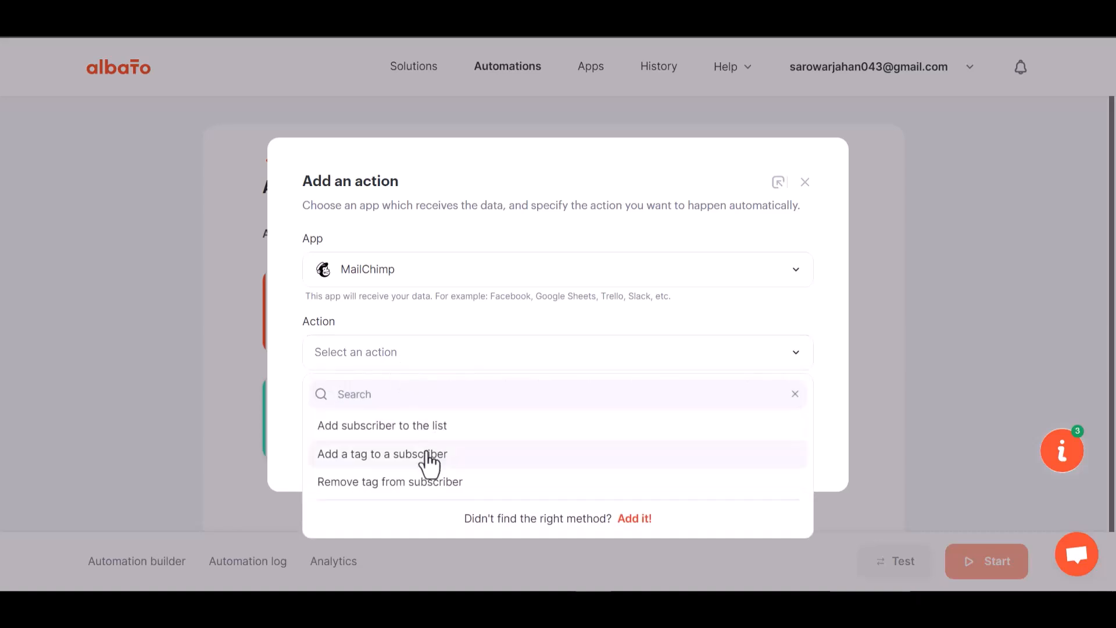
click(425, 429)
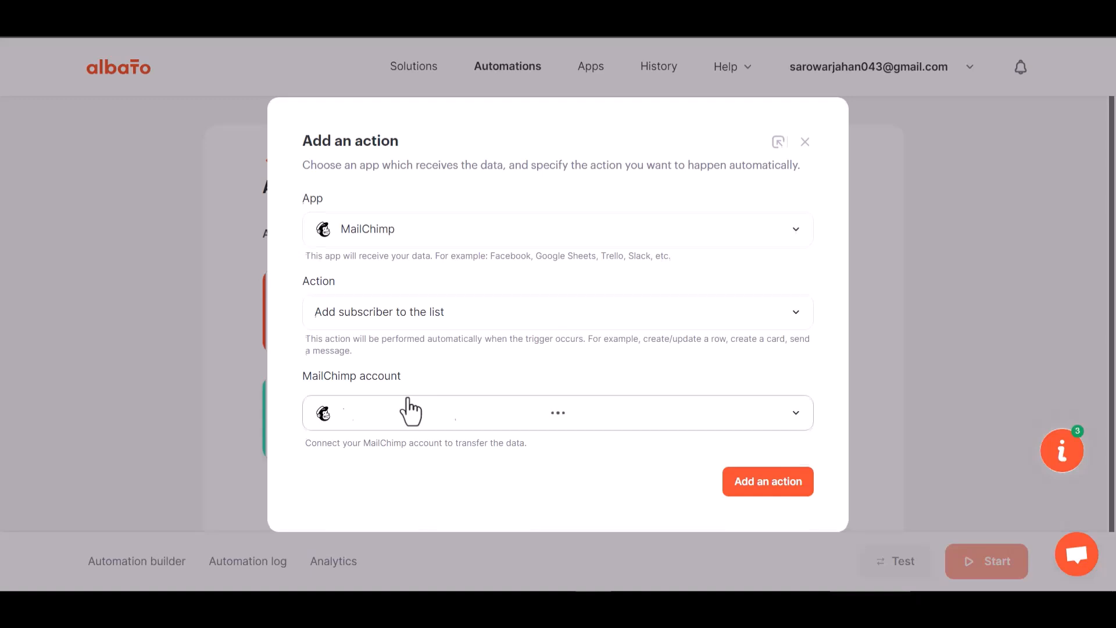
click(416, 386)
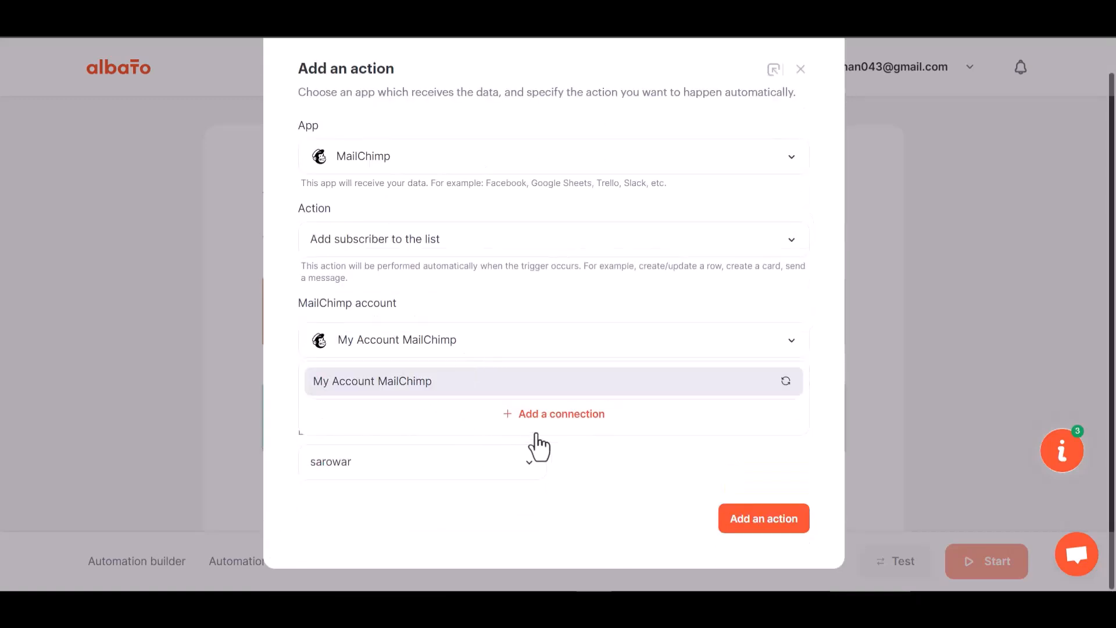
click(532, 415)
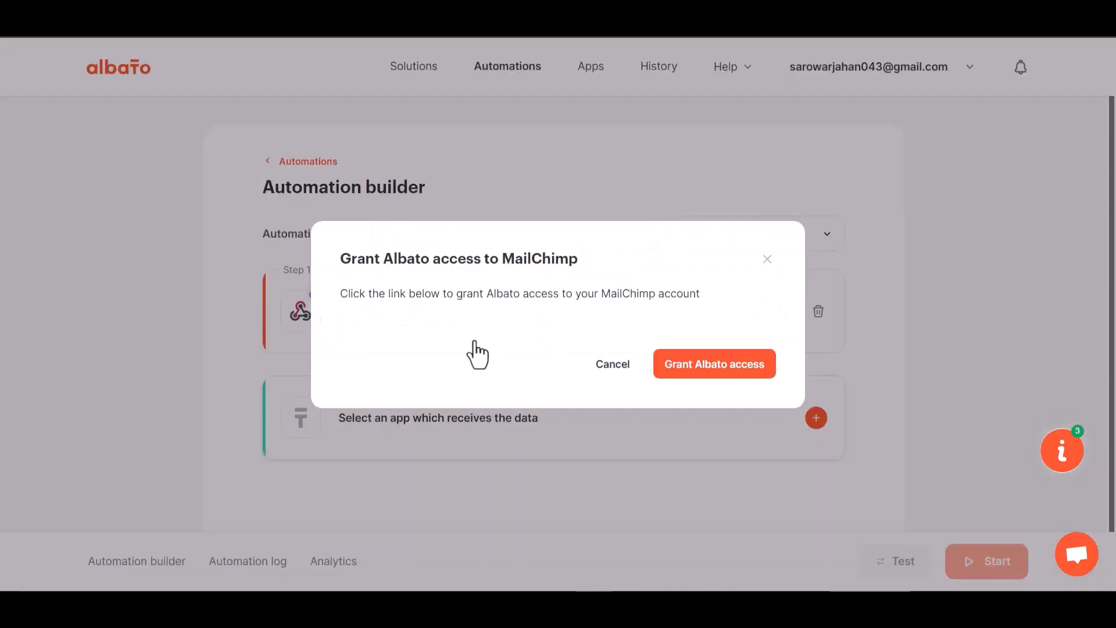
Grant Albato access to MailChimp by logging in with the account username and password and allowing the authorization
click(703, 375)
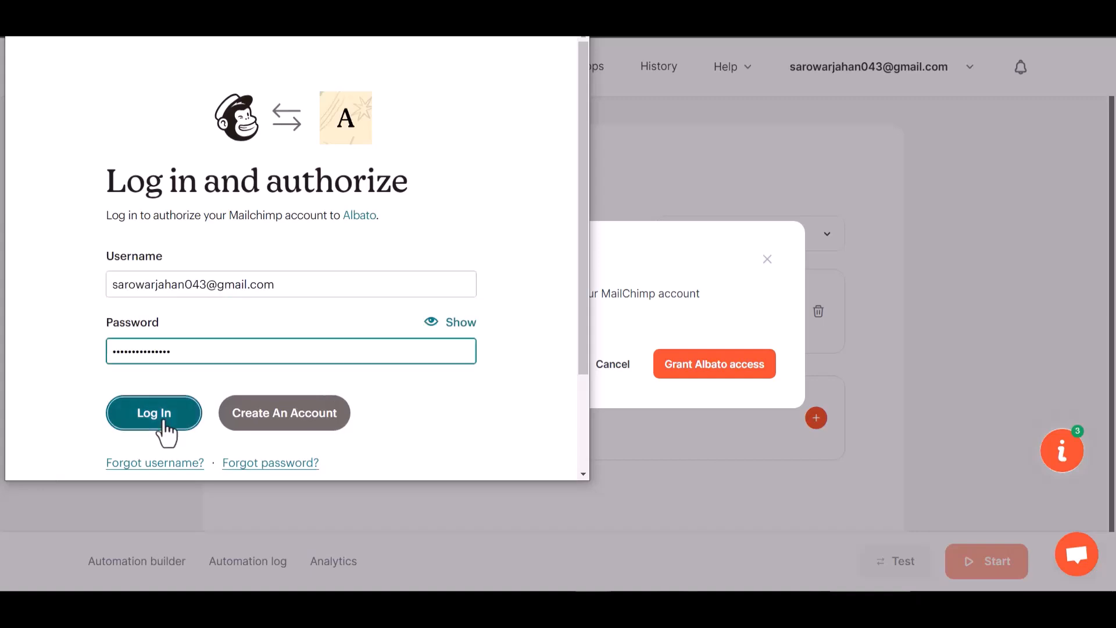
click(163, 424)
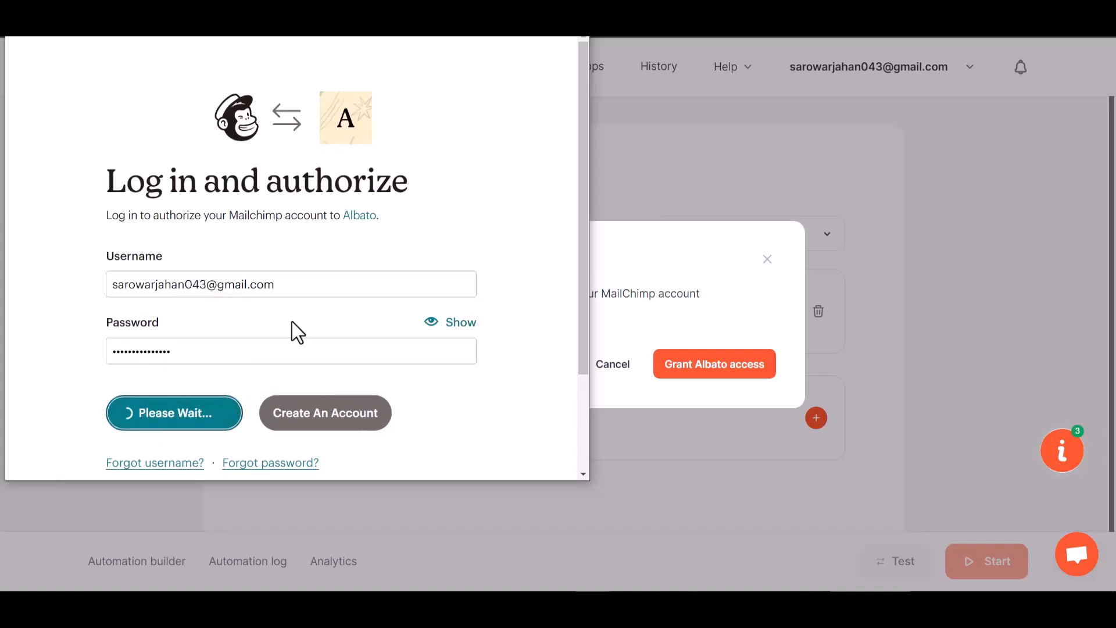
scroll(292, 322, down, 3)
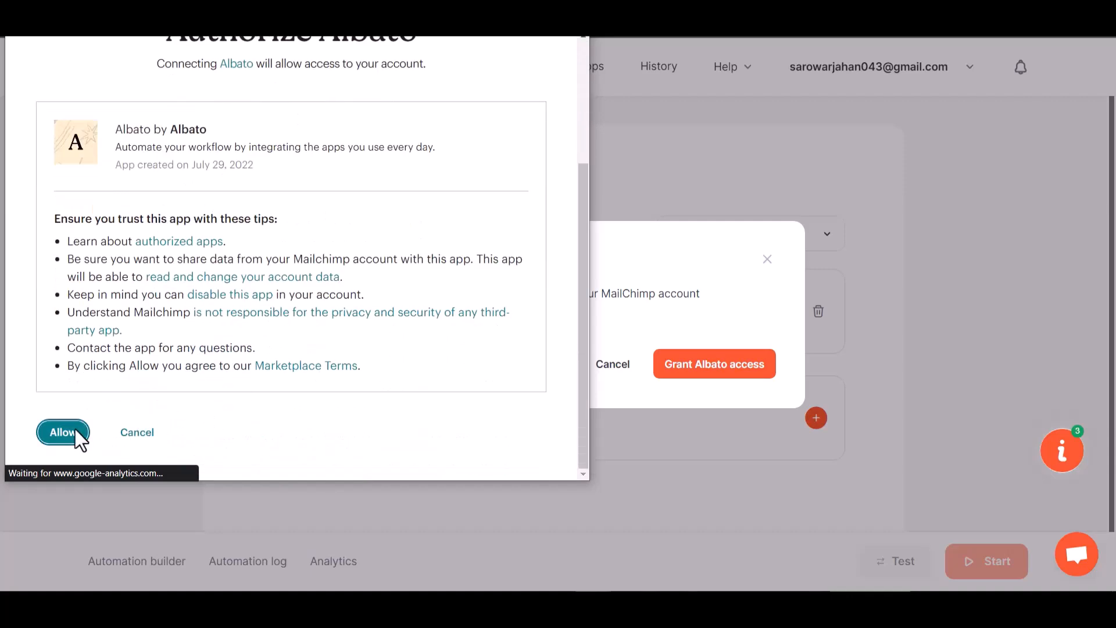
click(63, 431)
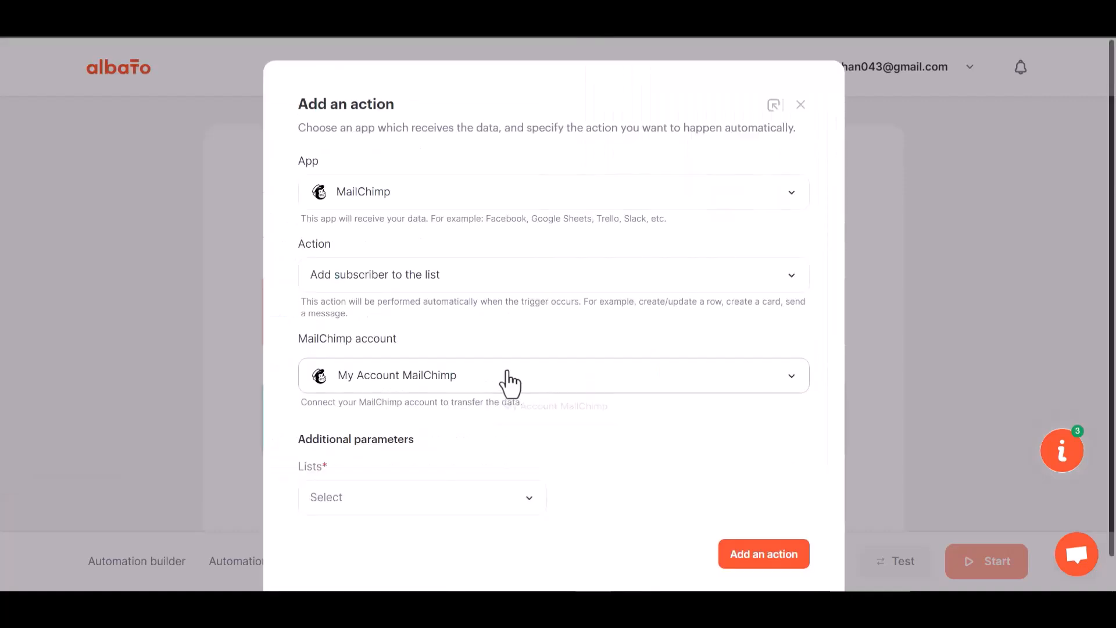
Choose the available MailChimp list in the additional parameters and add the action
scroll(498, 391, down, 1)
click(426, 472)
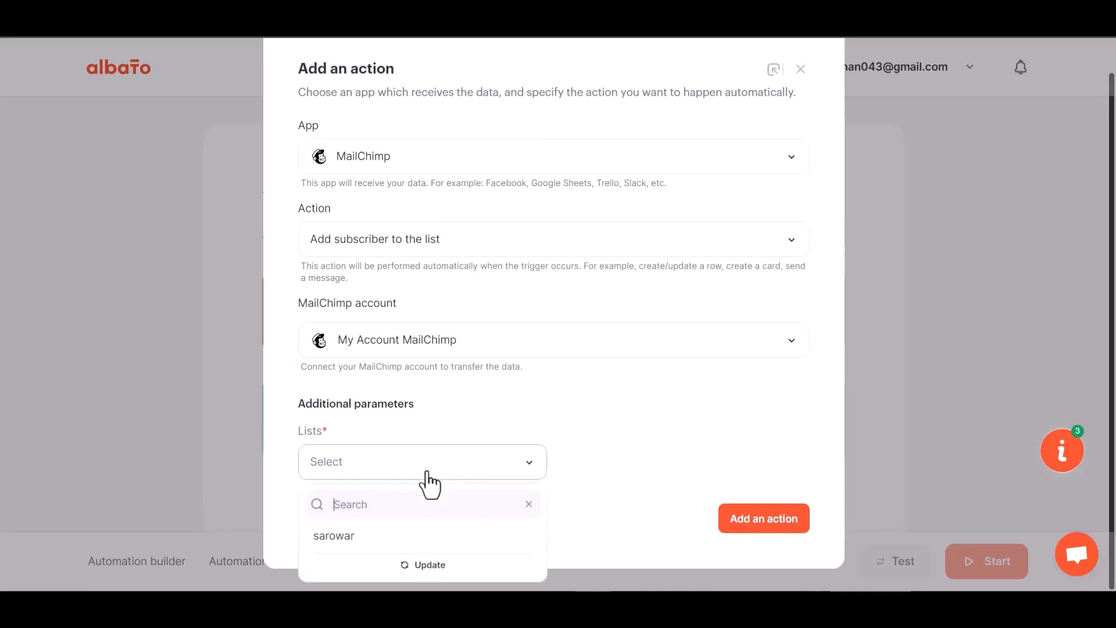
click(382, 535)
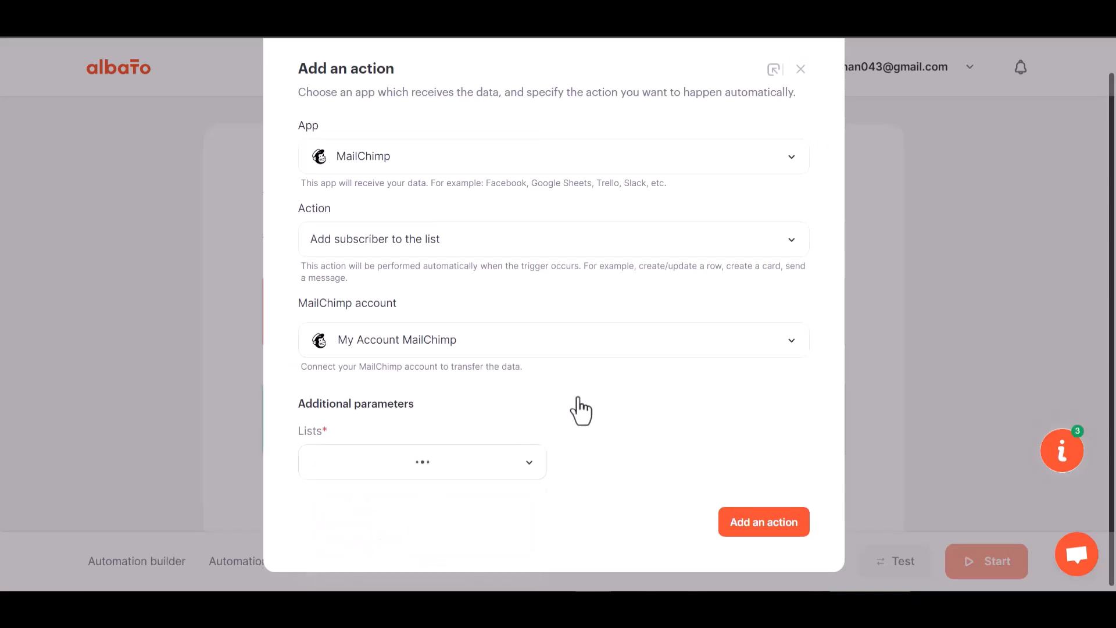
click(765, 519)
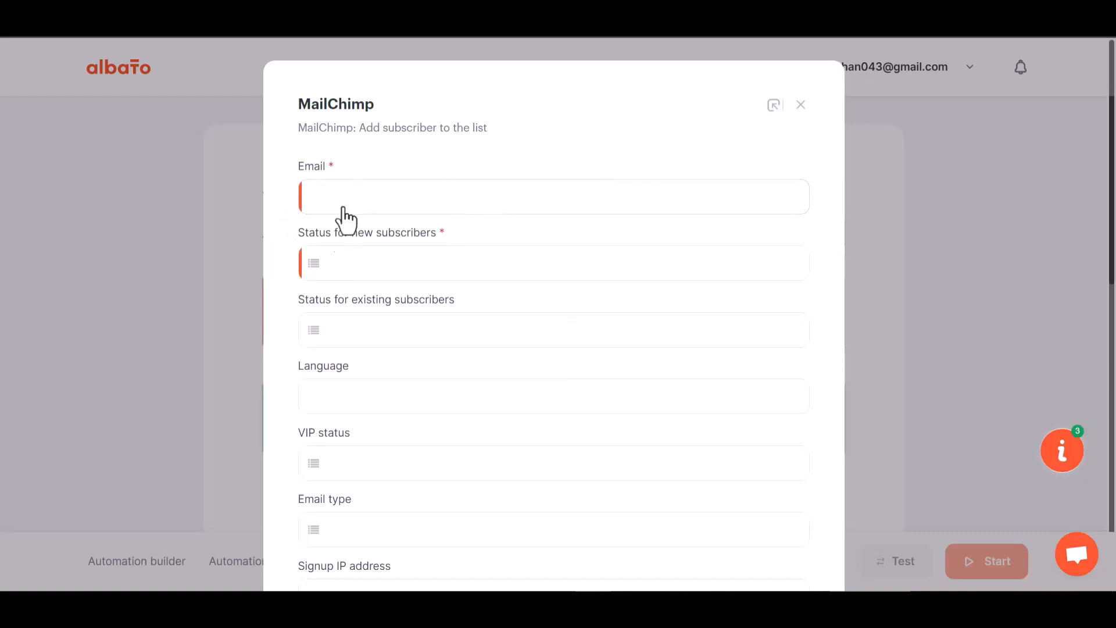
Map the Email field of the MailChimp action to webhook field 23
click(390, 204)
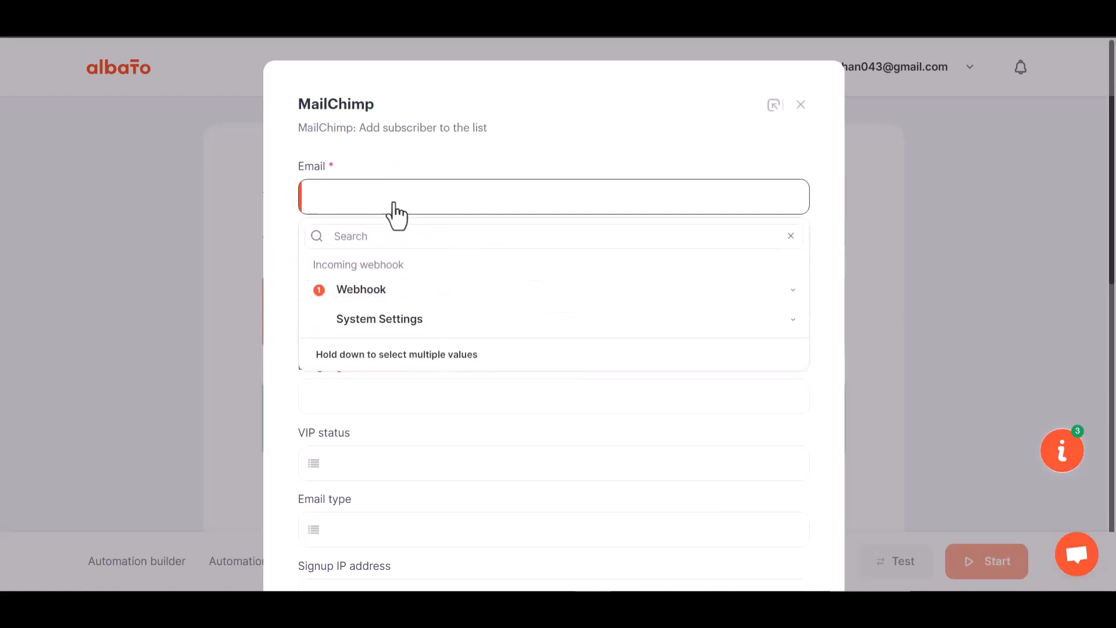
click(388, 292)
click(361, 431)
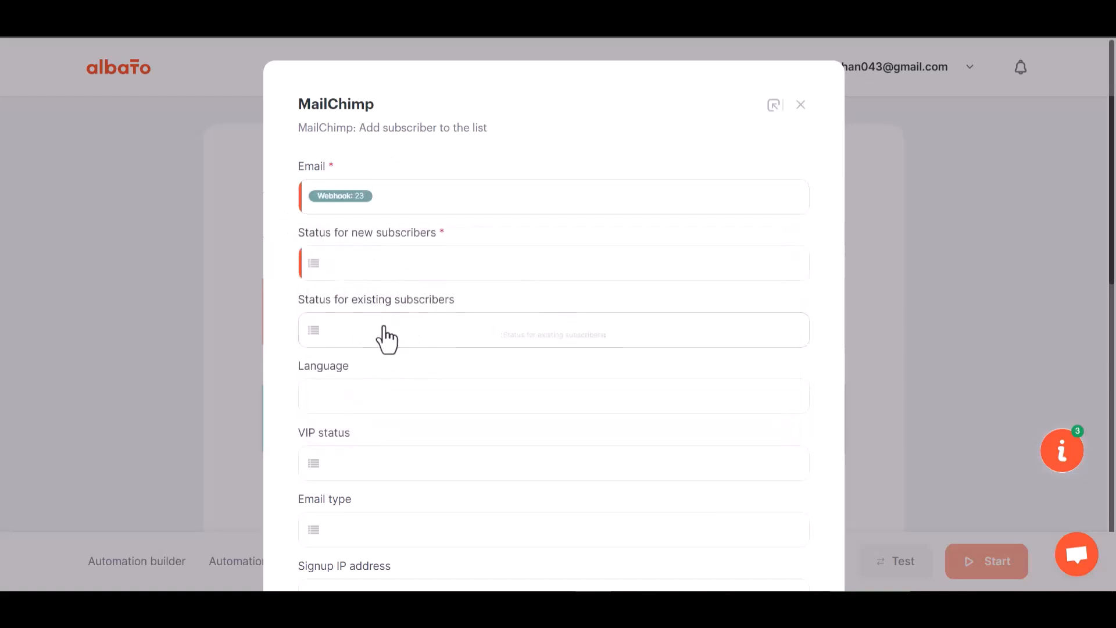
Choose a status for new subscribers in the MailChimp action
scroll(382, 369, down, 1)
scroll(382, 369, down, 1)
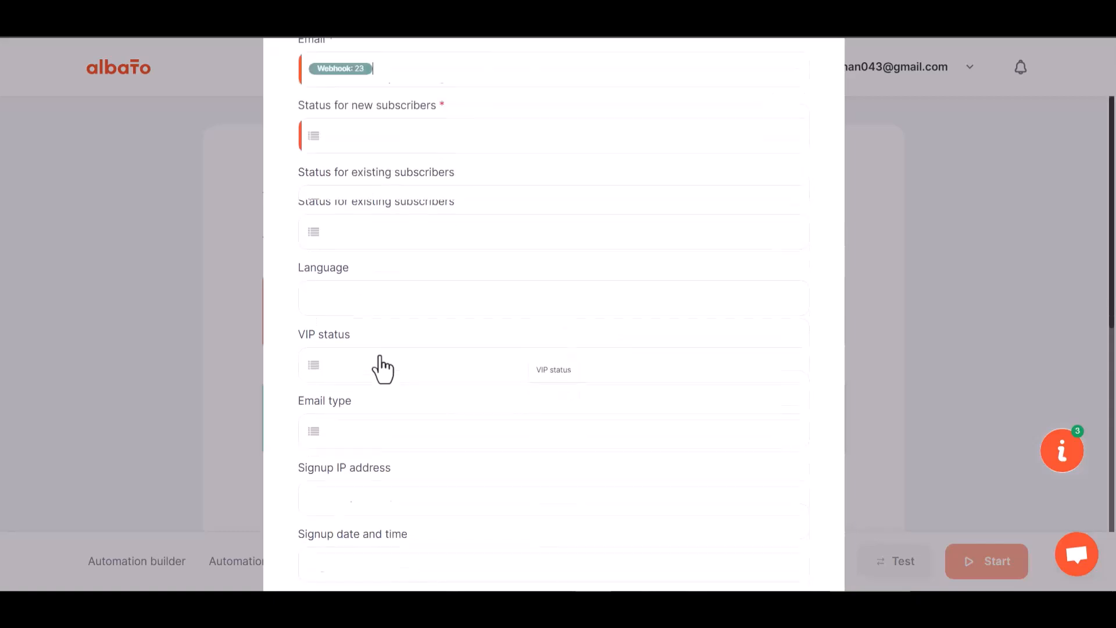
click(382, 117)
click(399, 218)
Map First Name to webhook field 29 and Last Name to webhook field 30
scroll(419, 349, down, 5)
scroll(417, 351, down, 1)
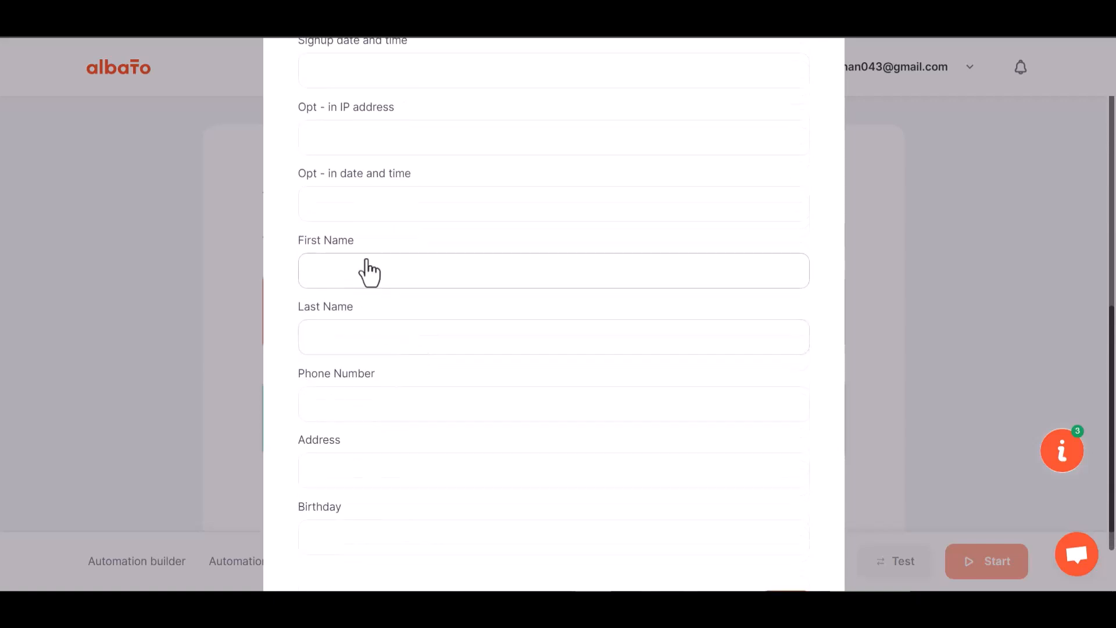
click(369, 272)
click(375, 365)
scroll(371, 486, down, 1)
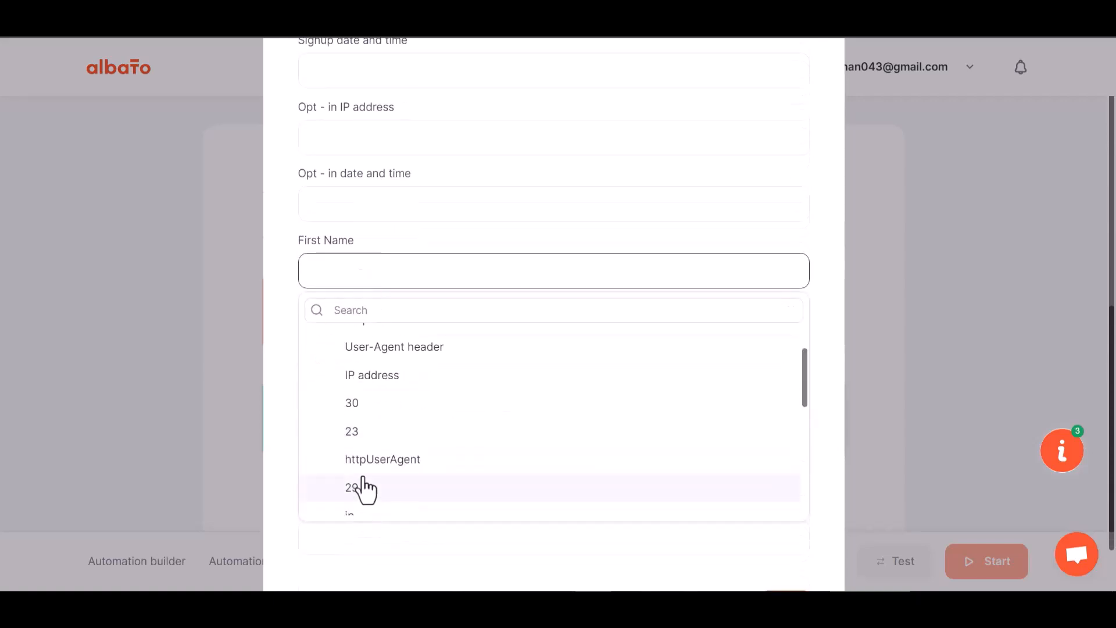
click(360, 488)
click(370, 343)
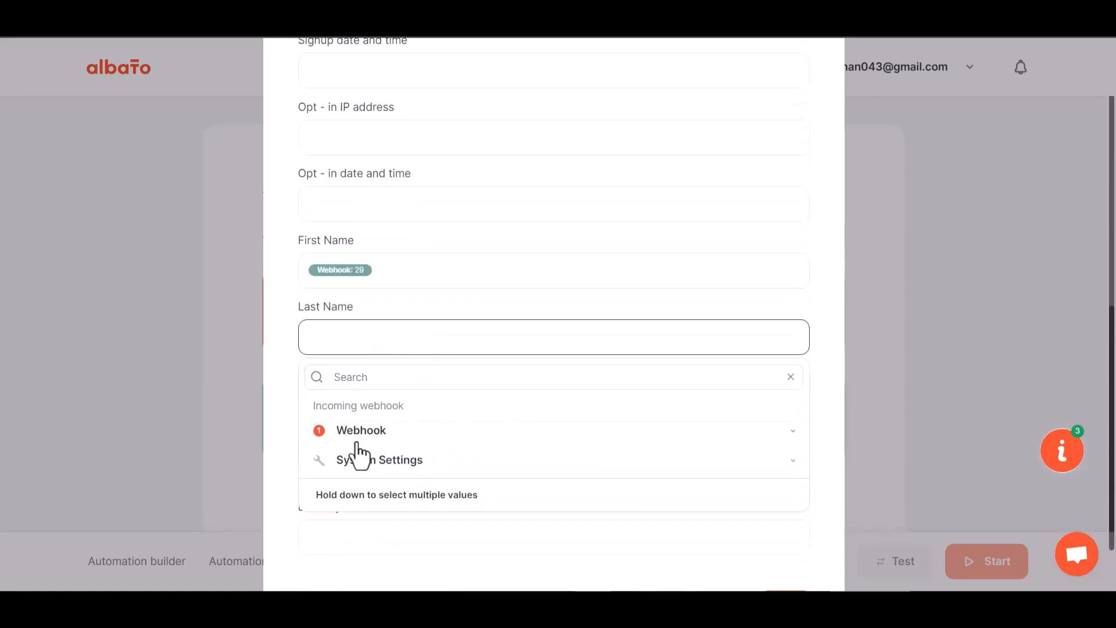
click(357, 435)
click(373, 543)
Map the Phone Number field to webhook field 31
scroll(394, 433, down, 1)
click(384, 337)
click(375, 435)
scroll(375, 511, down, 3)
click(365, 465)
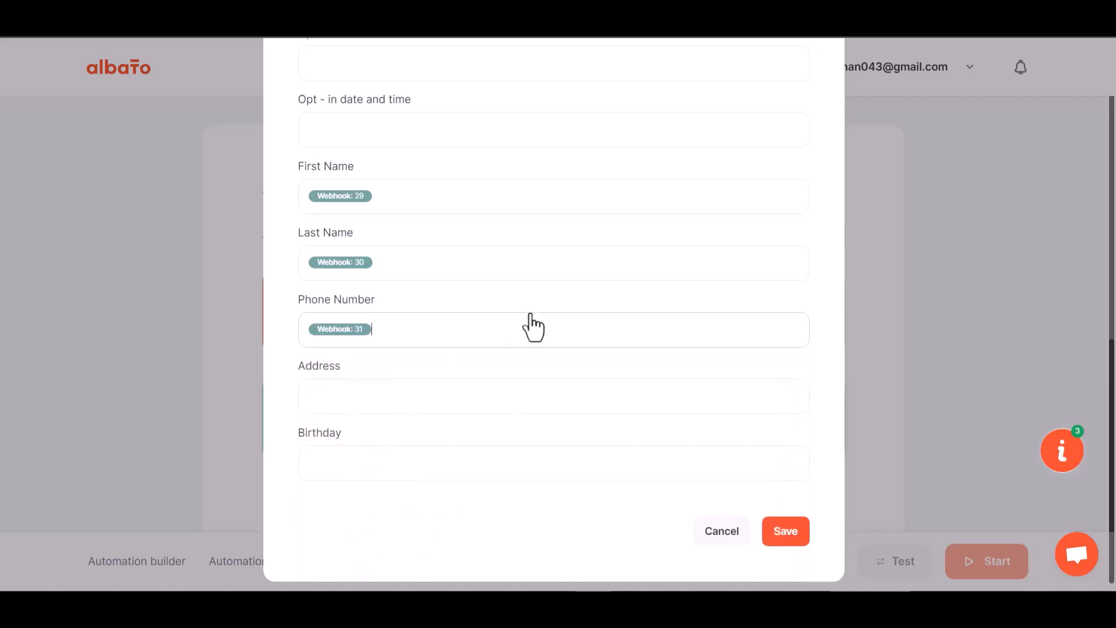
Save the MailChimp field mapping and start the automation
scroll(462, 290, down, 1)
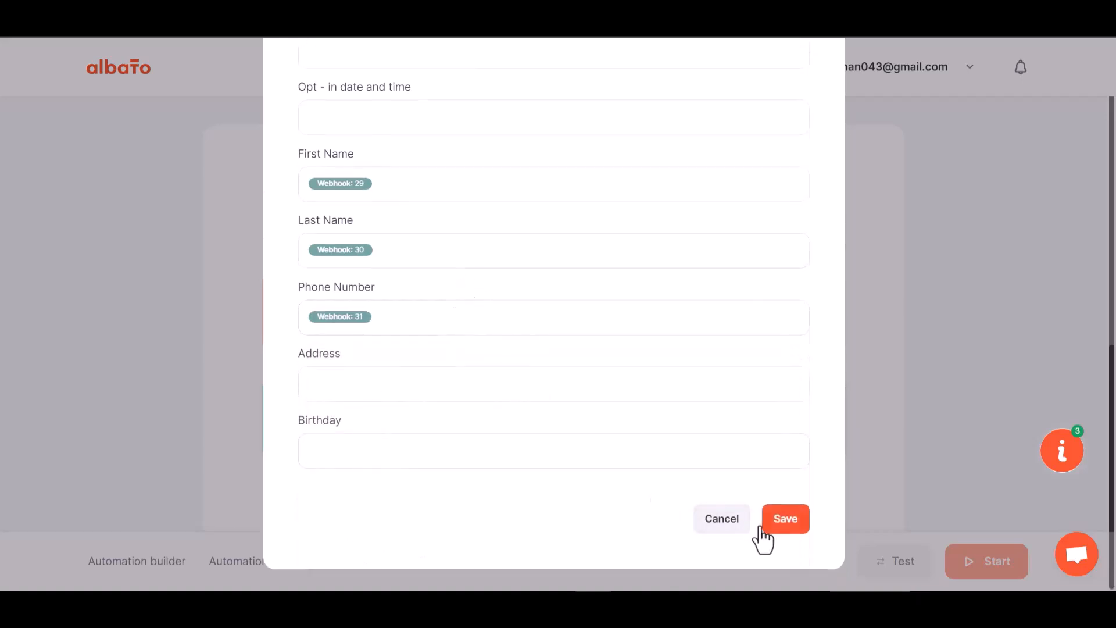
click(782, 522)
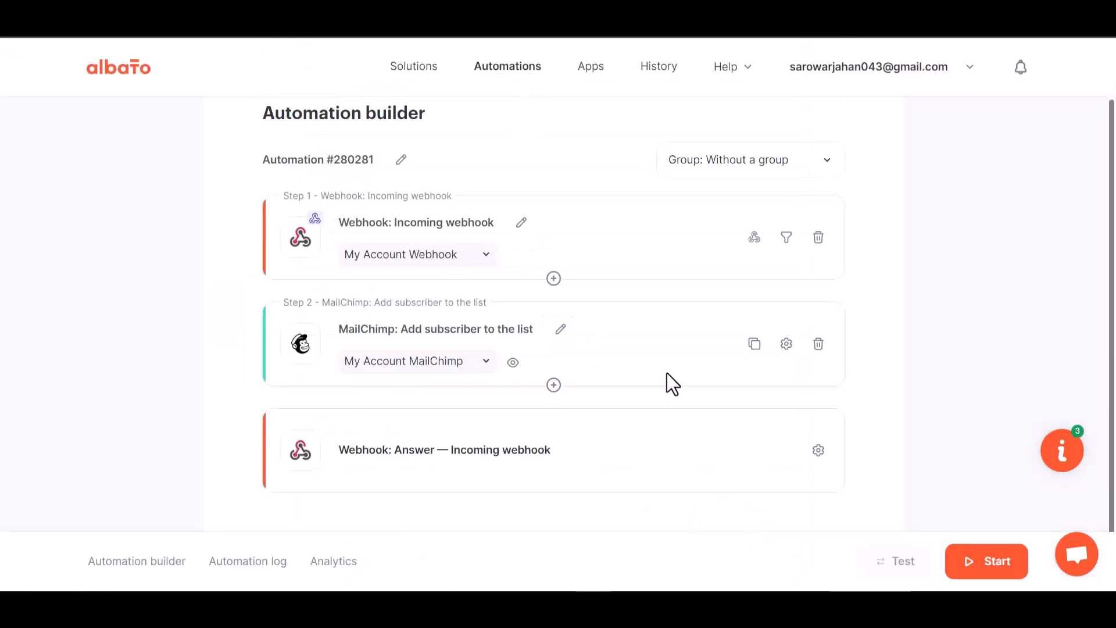
click(987, 566)
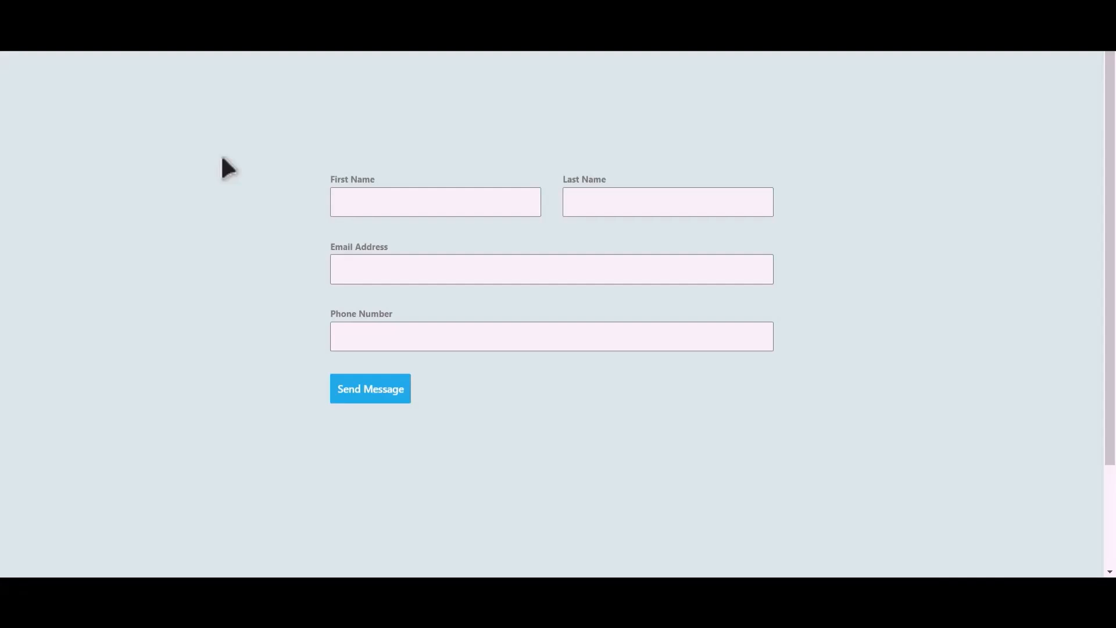
Submit the subscription form with first name Bit, last name Integrations, and a test email address and phone number
click(452, 205)
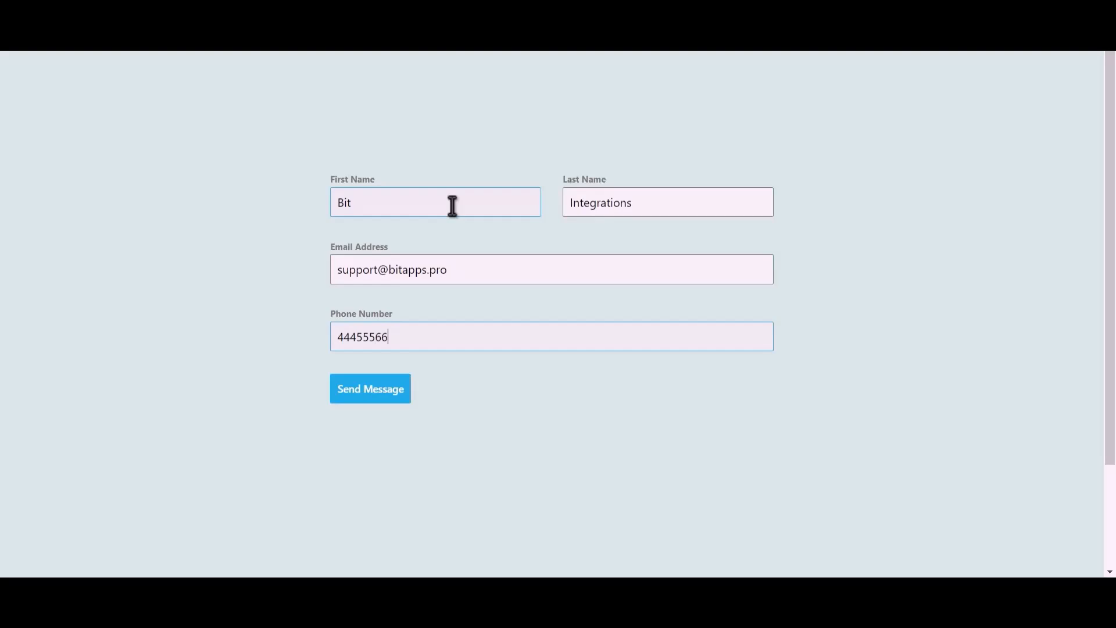
click(383, 404)
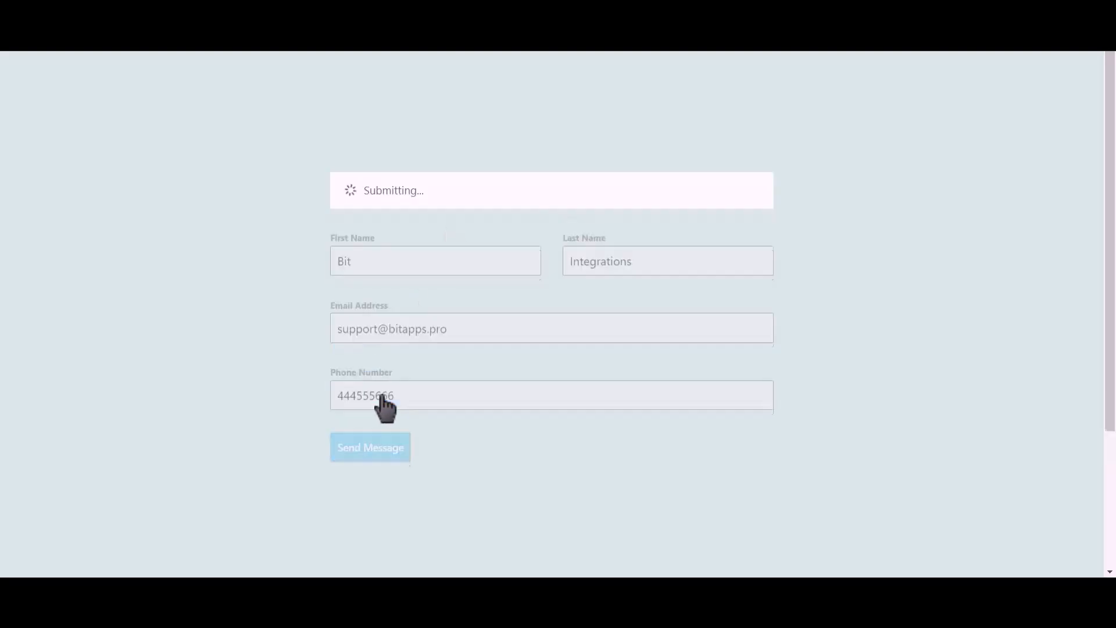